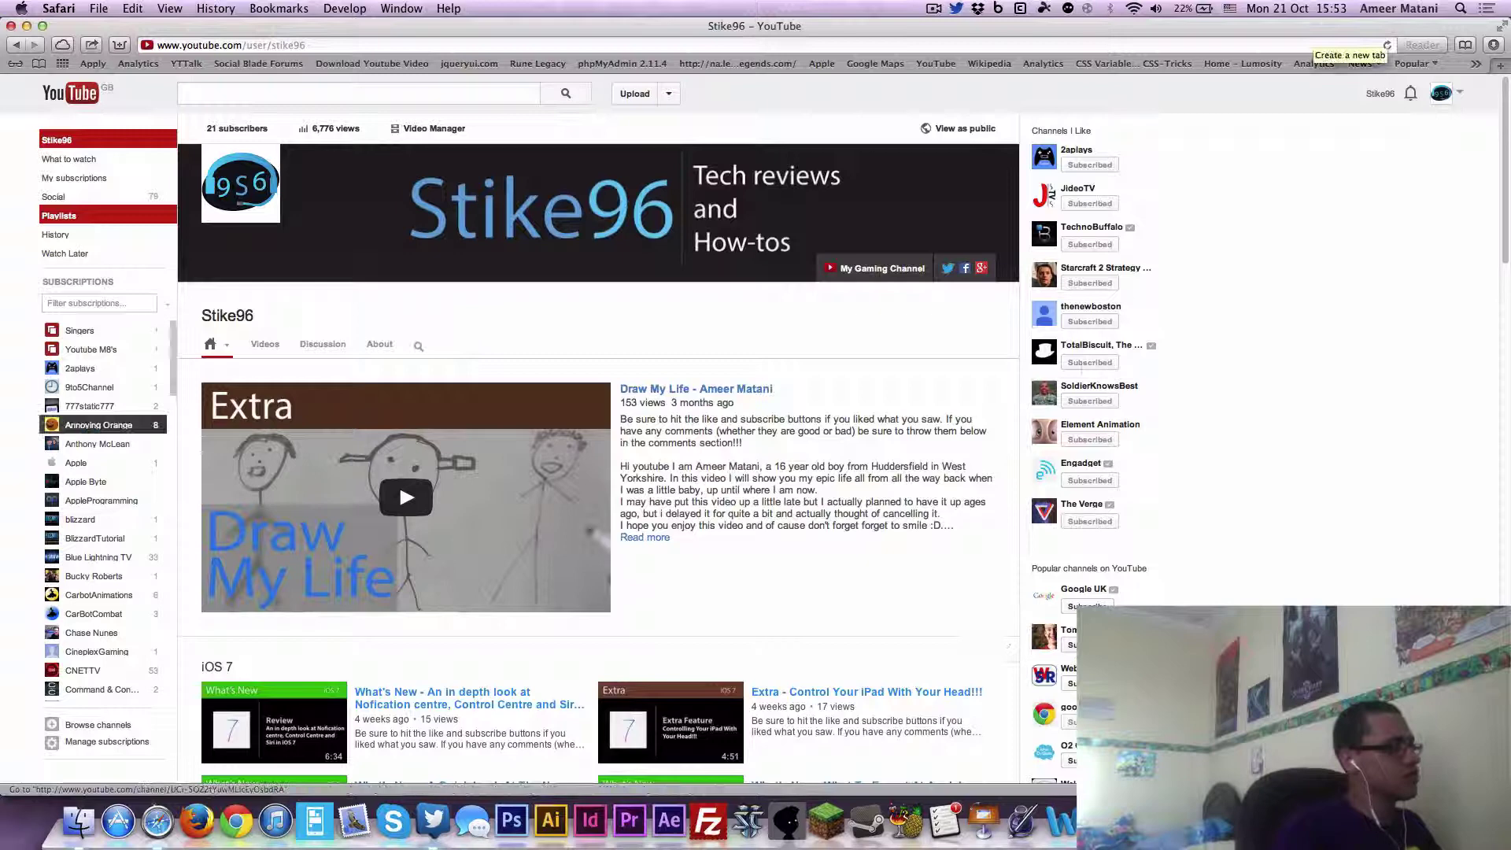
- Scroll down the channel home page until the iOS 7 uploads row shows
scroll(605, 315, down, 4)
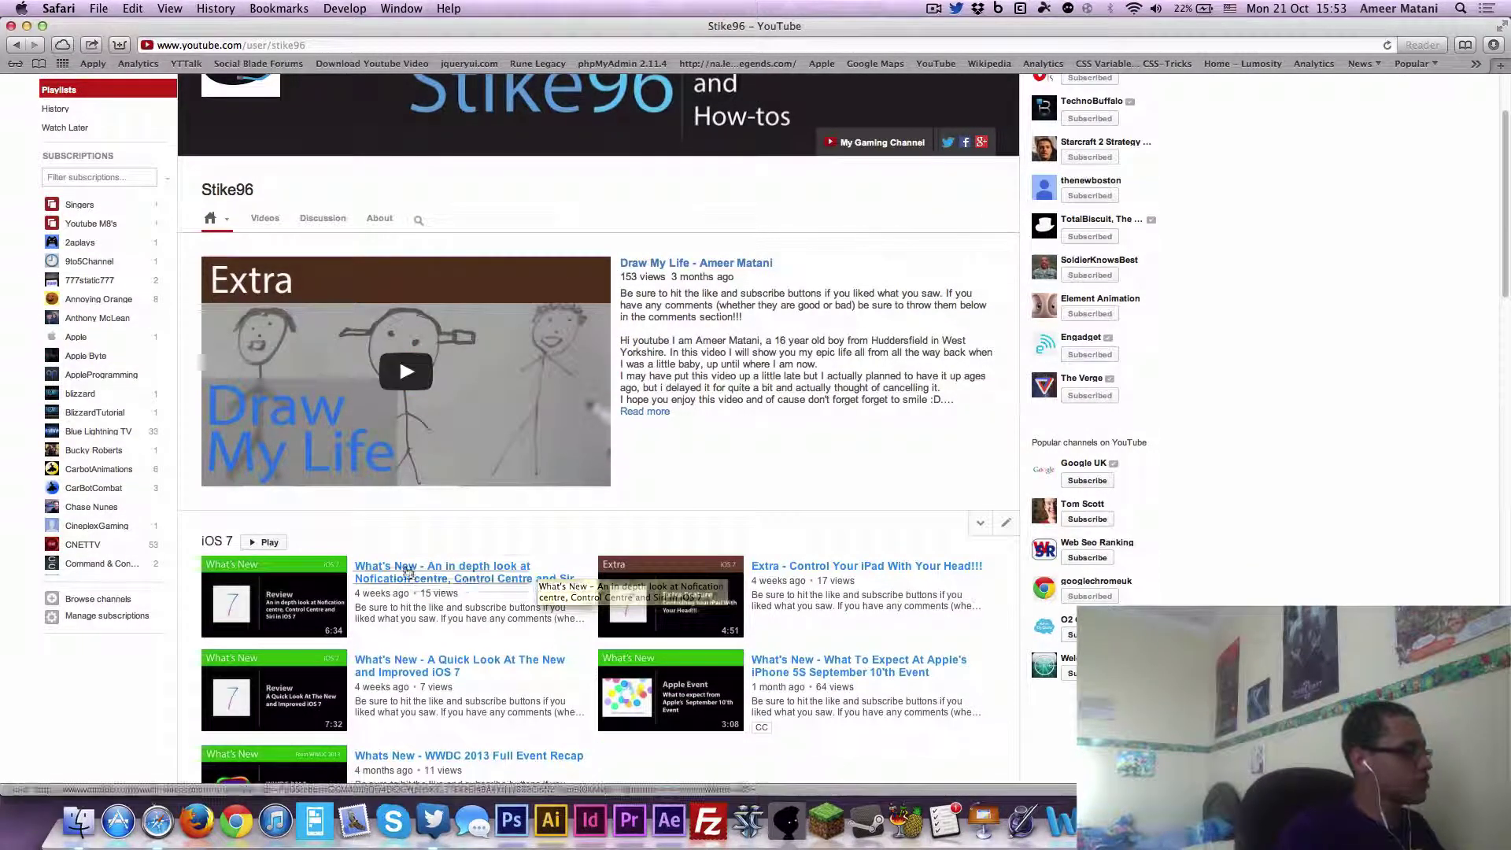
- Open and pause the iOS 7 notification centre video, then load its address with 'ss' before youtube
click(401, 580)
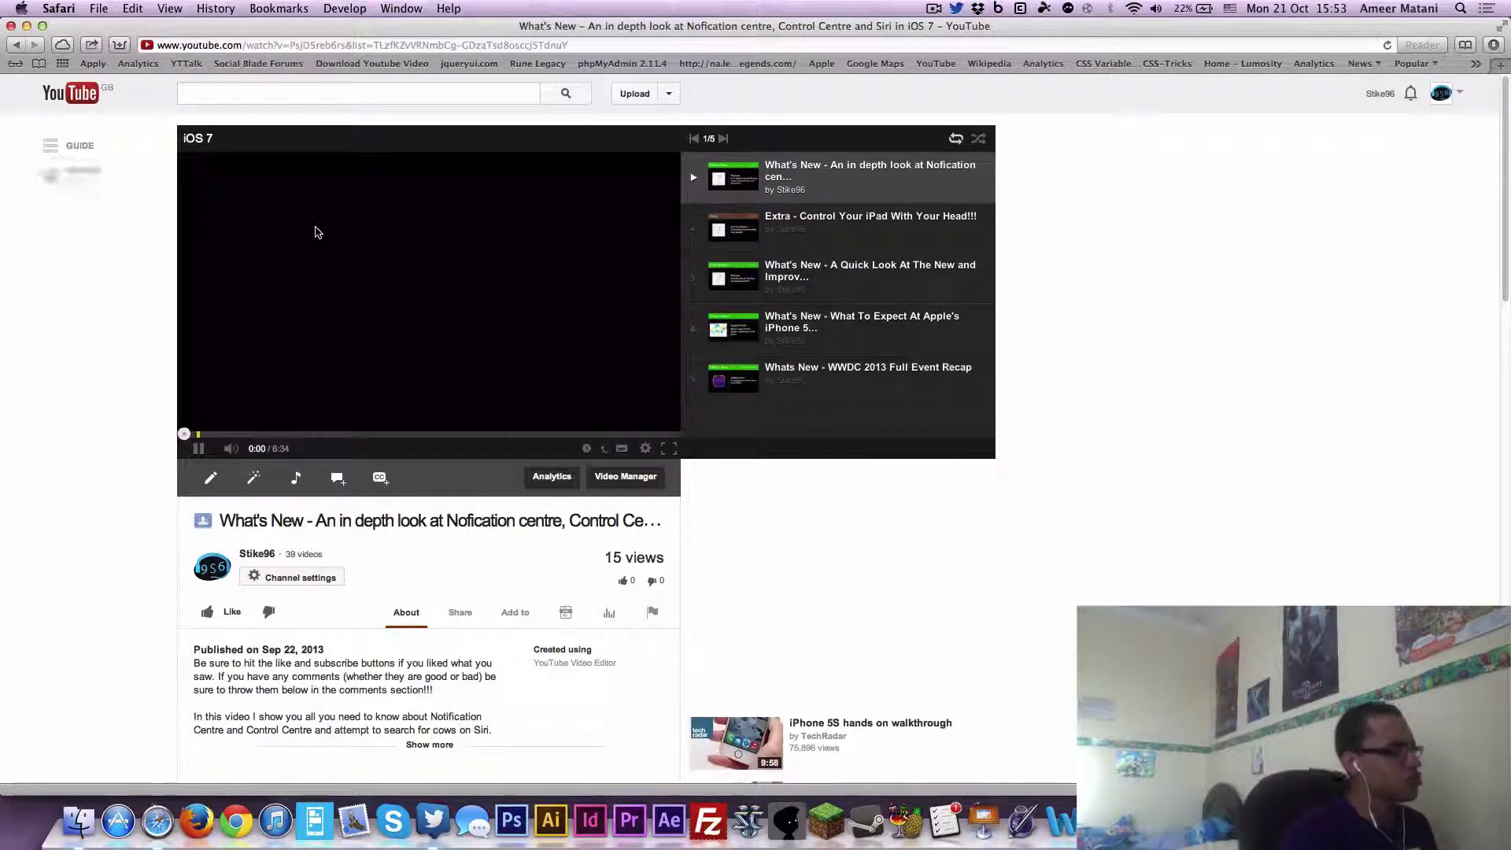
click(320, 243)
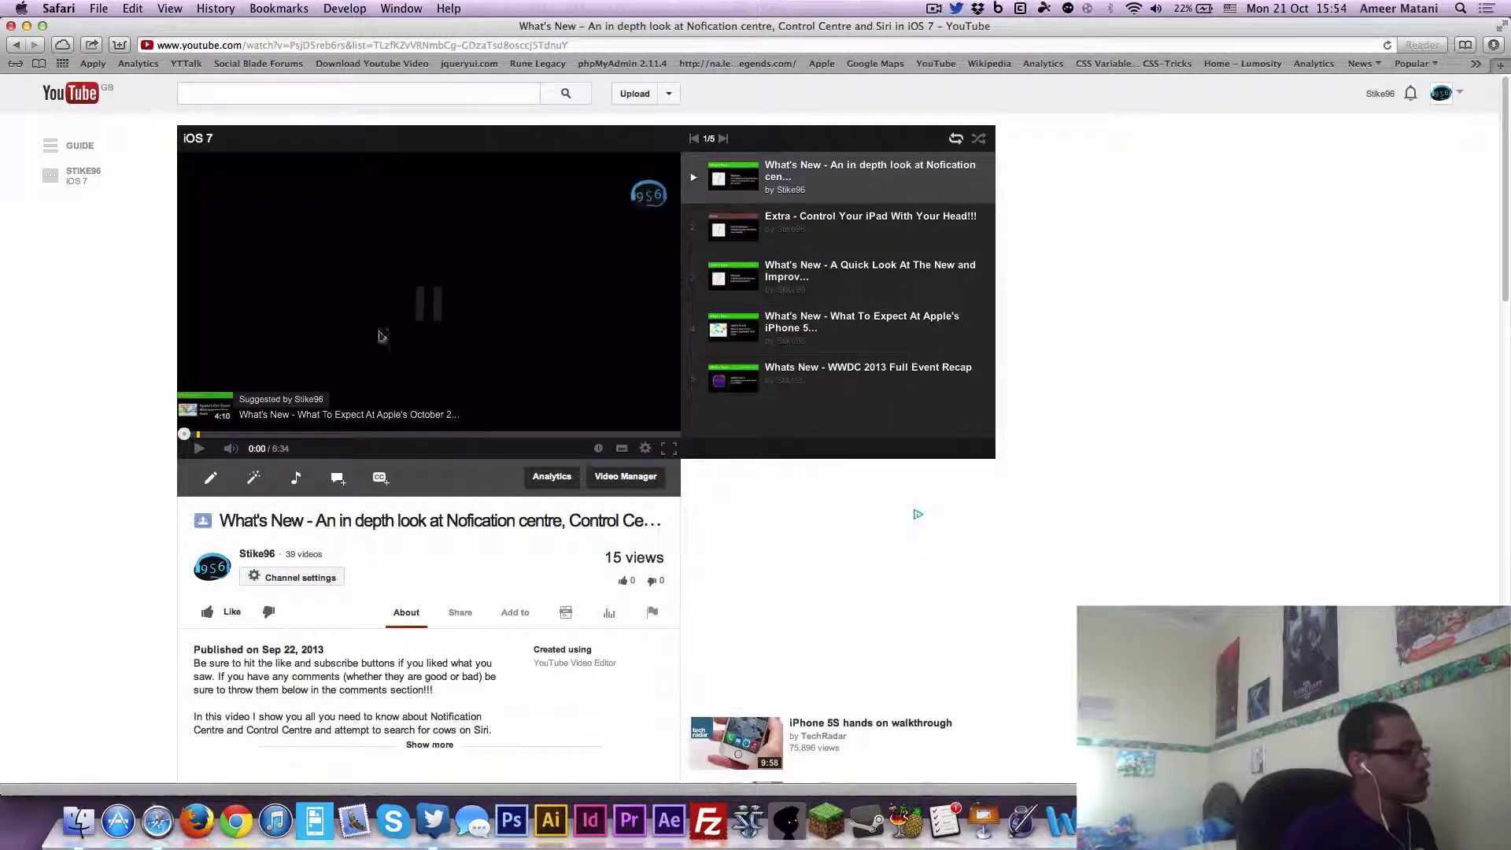
click(187, 44)
click(187, 46)
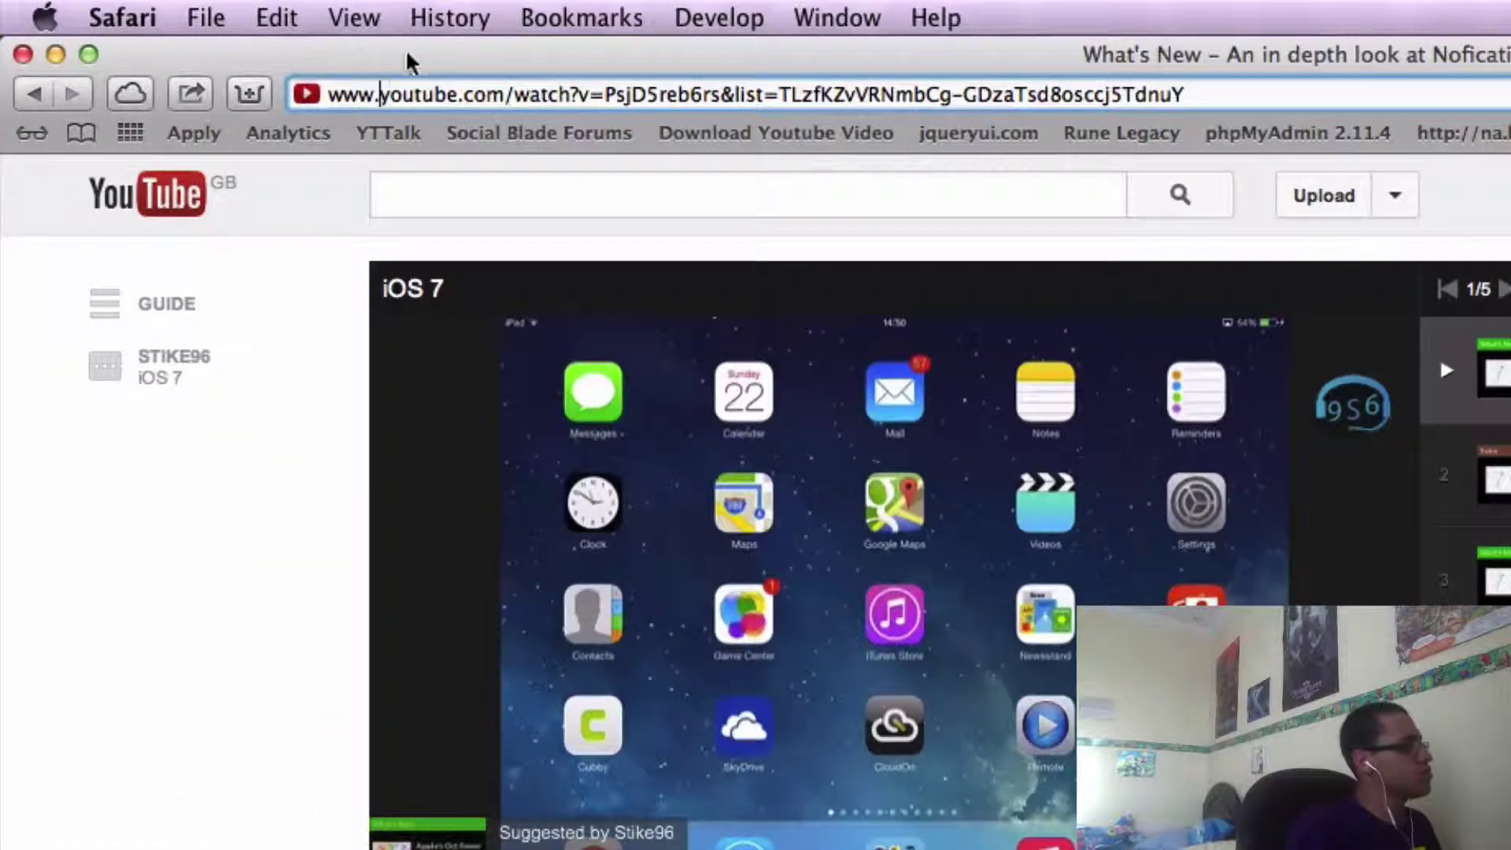
click(381, 102)
text(ss)
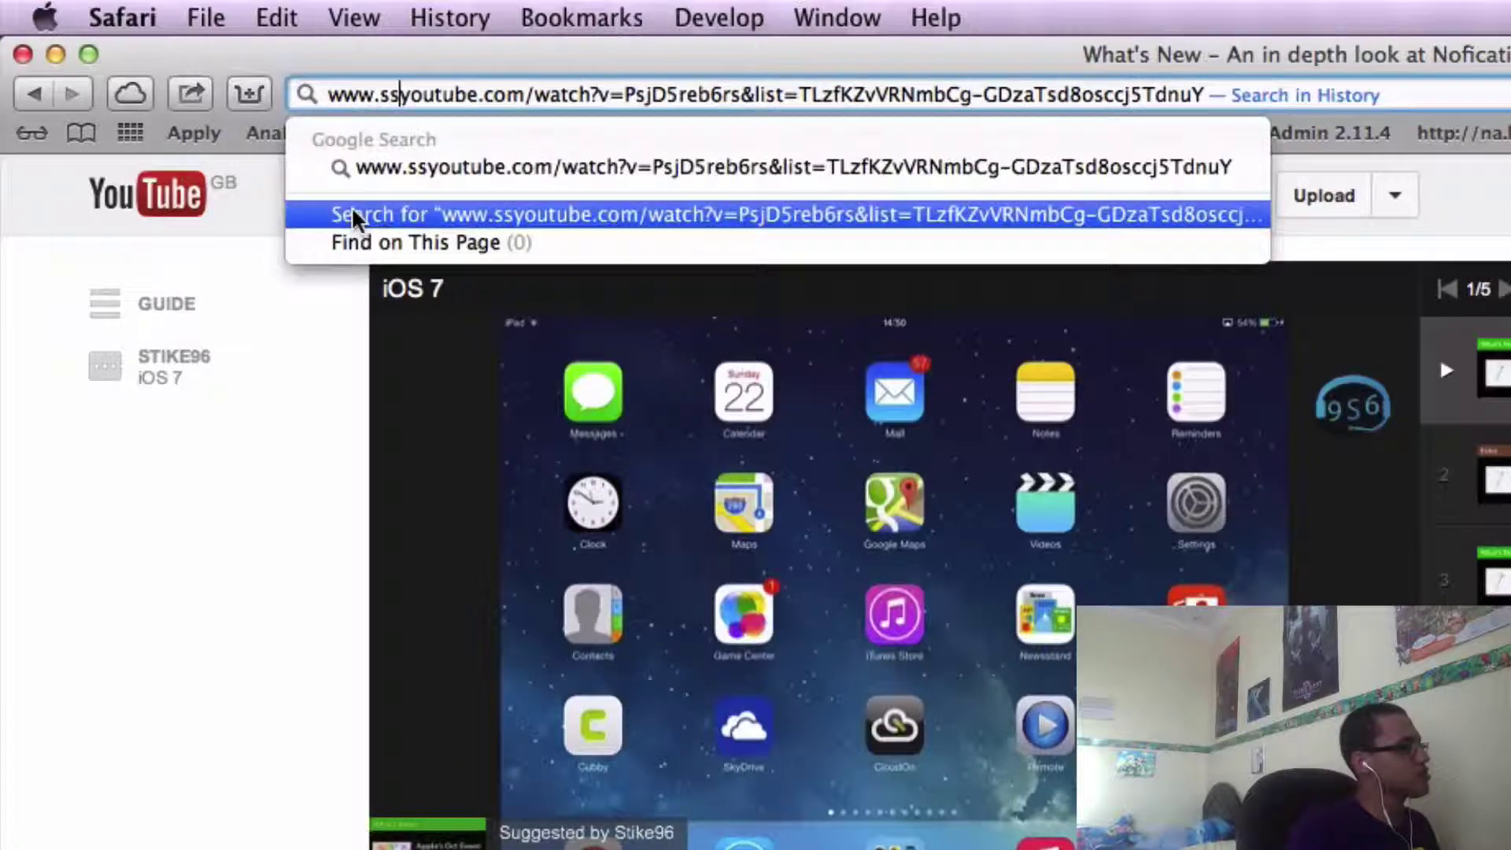
key(Return)
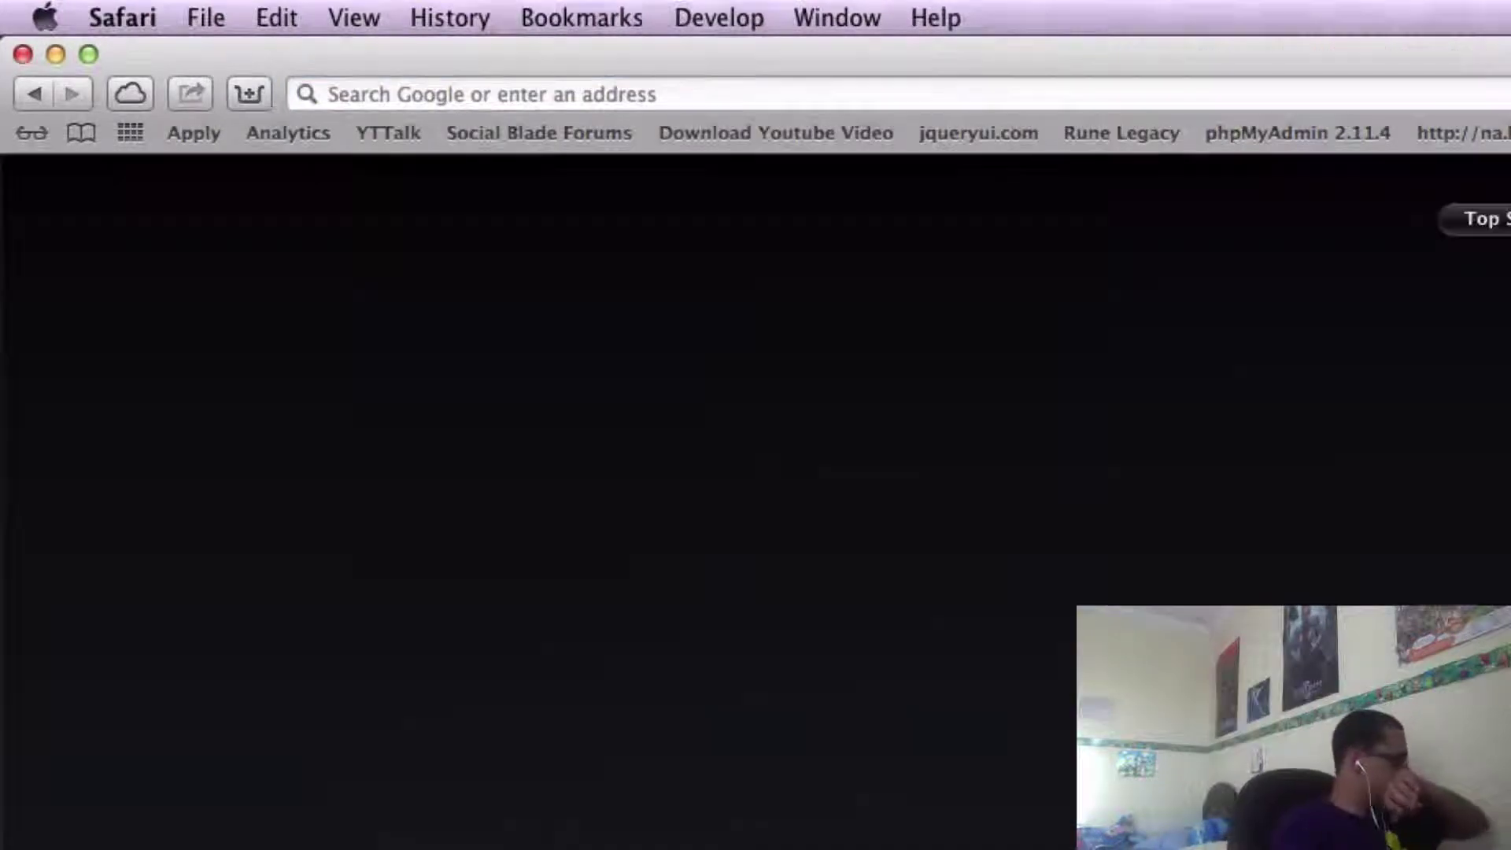
- Return to the video and retype the 'ss' prefix, fixing a typo, to load ssyoutube.com
click(34, 94)
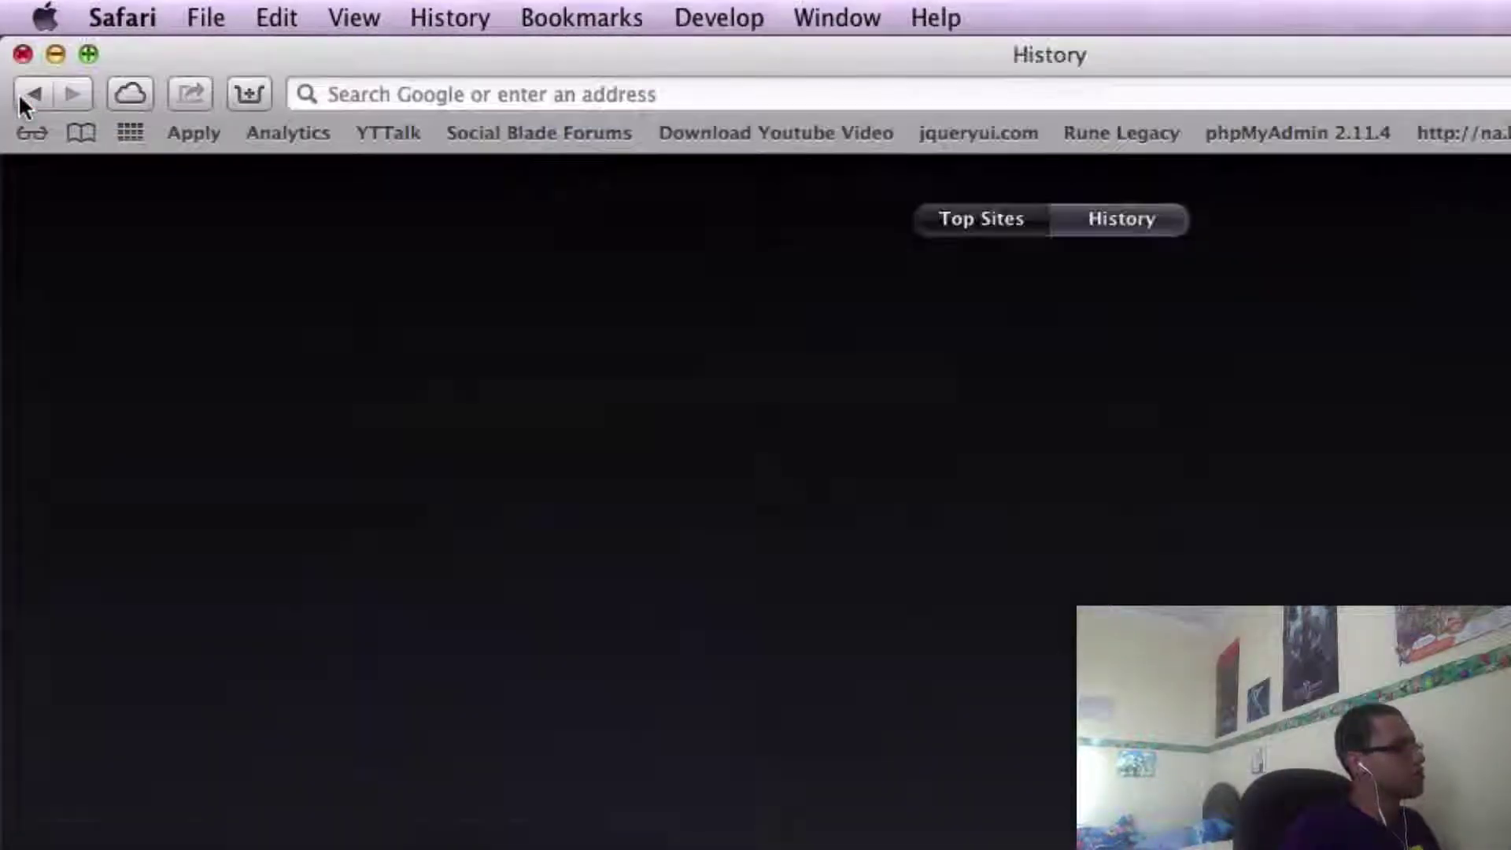
click(503, 94)
click(380, 95)
text(sas)
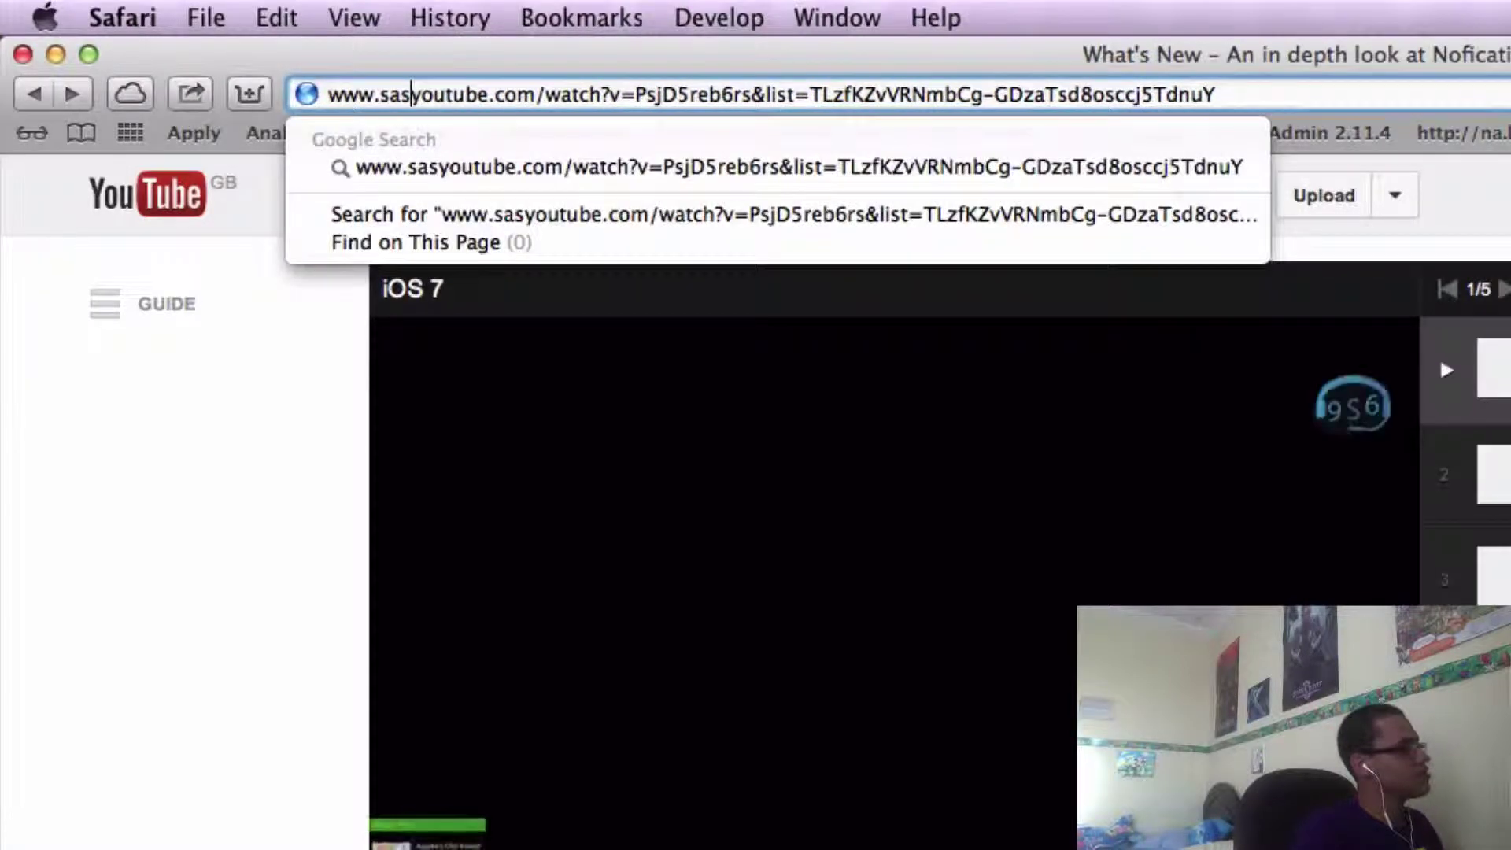
key(BackSpace)
key(BackSpace)
text(s)
key(Return)
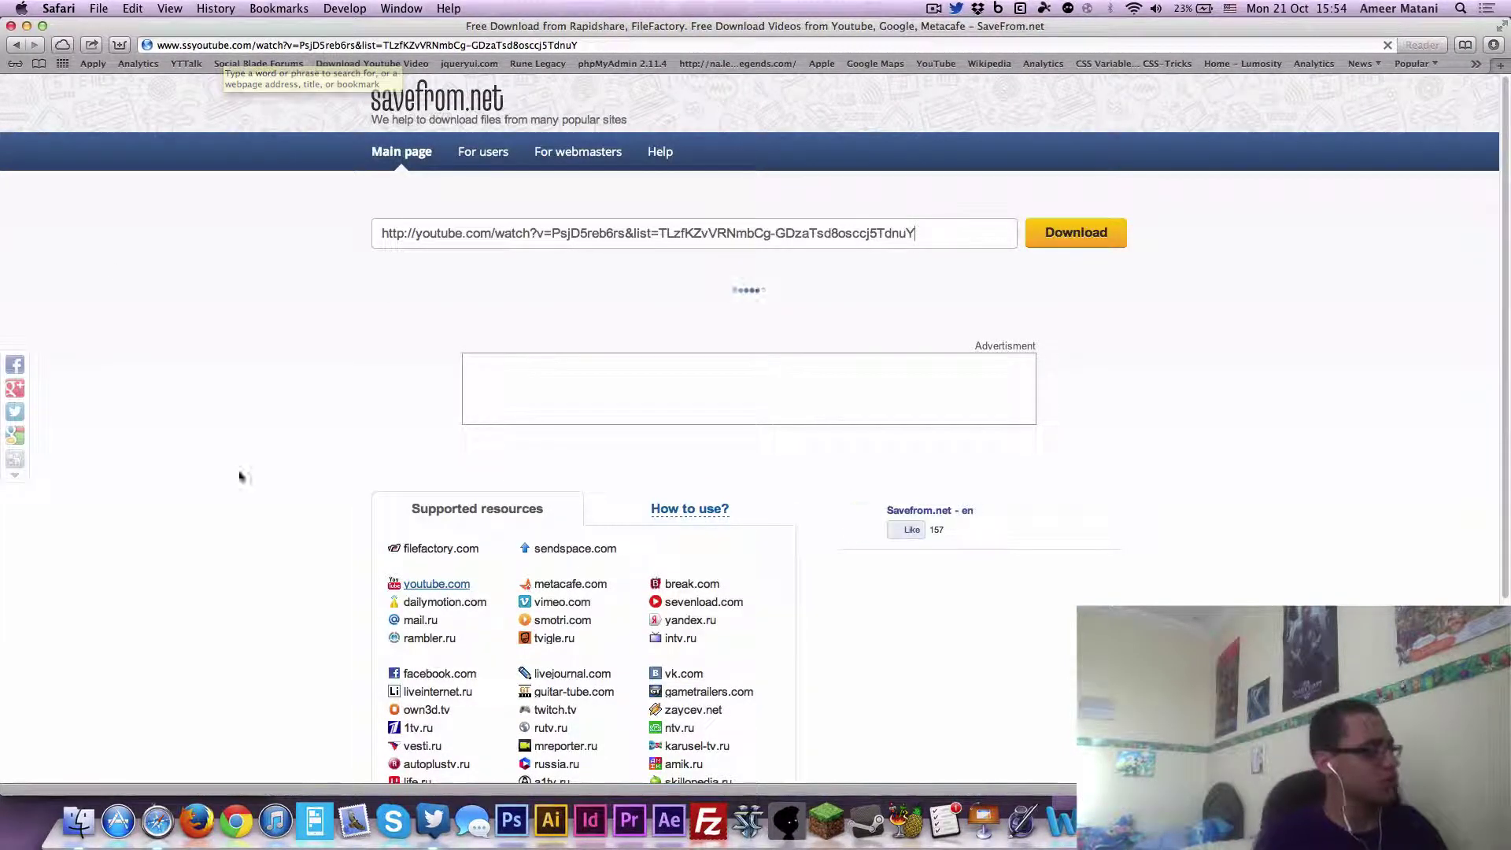
- Scroll to the 06:34 video's details and FLV, MP4, WebM and 3GP links, briefly highlighting its title
scroll(309, 433, down, 2)
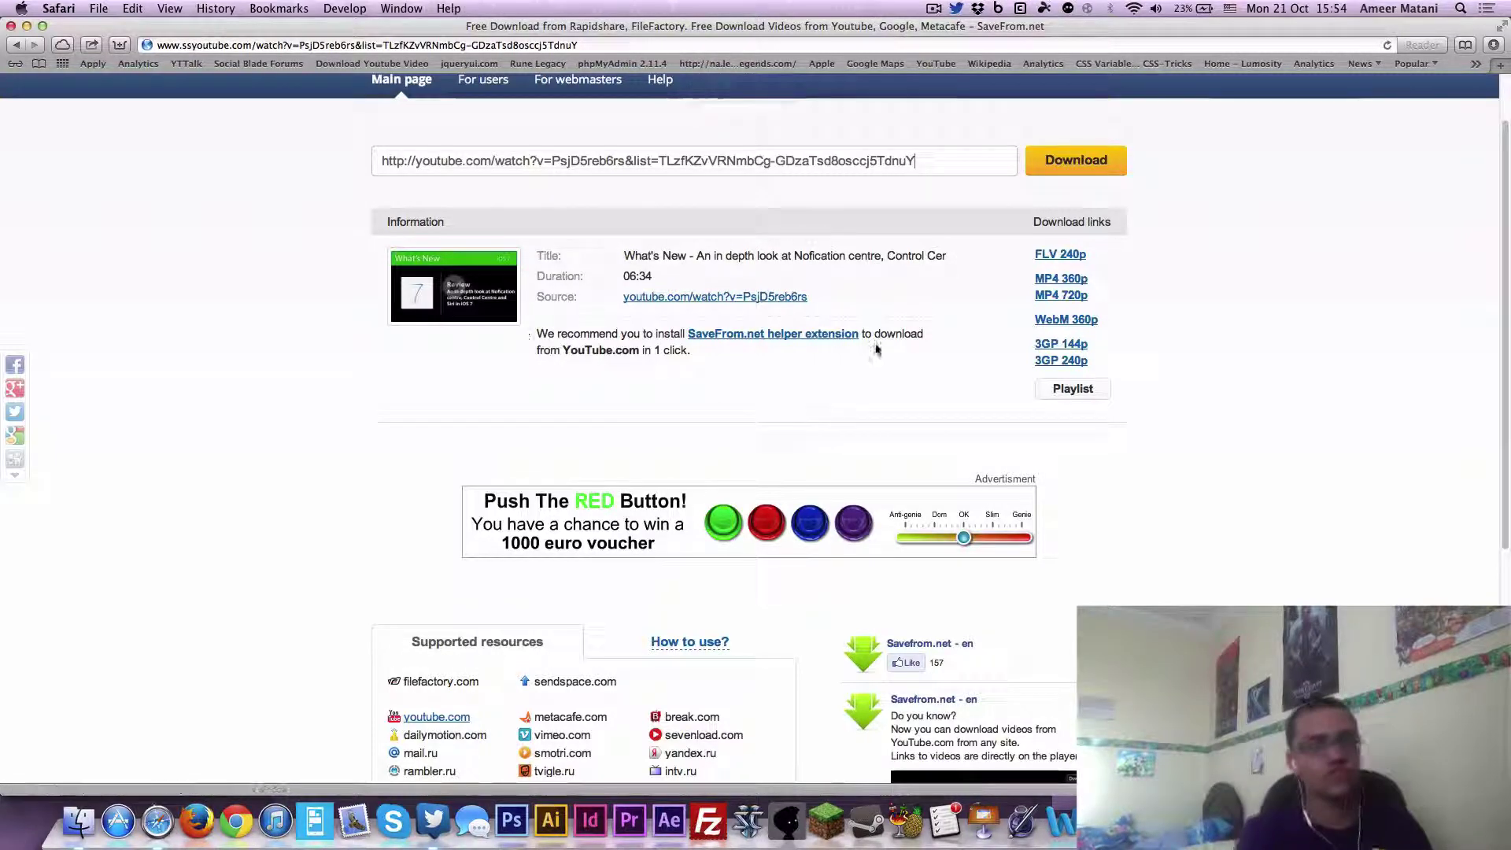
drag(626, 257, 947, 257)
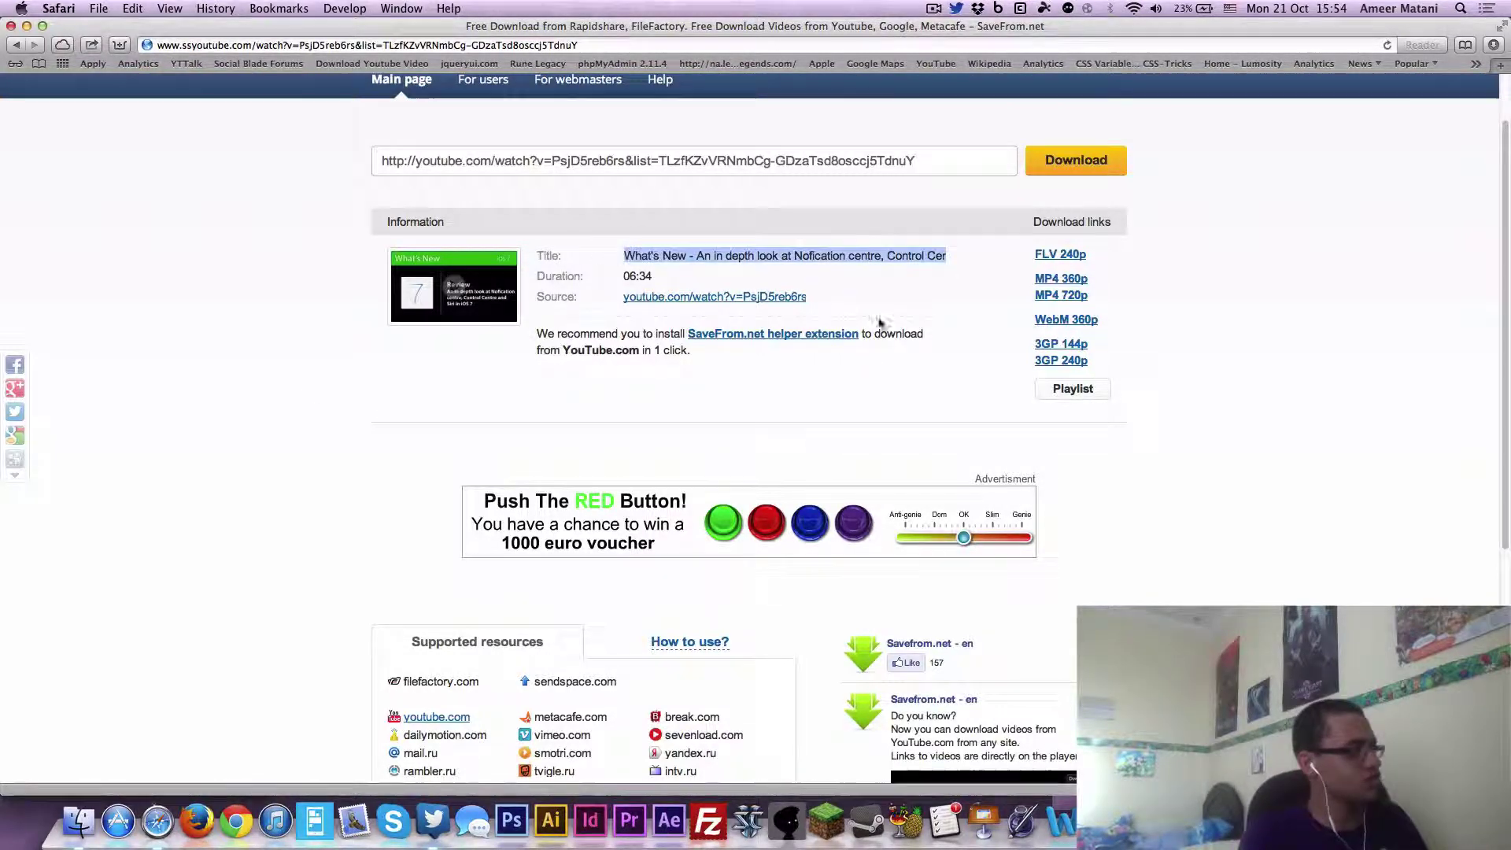
click(990, 365)
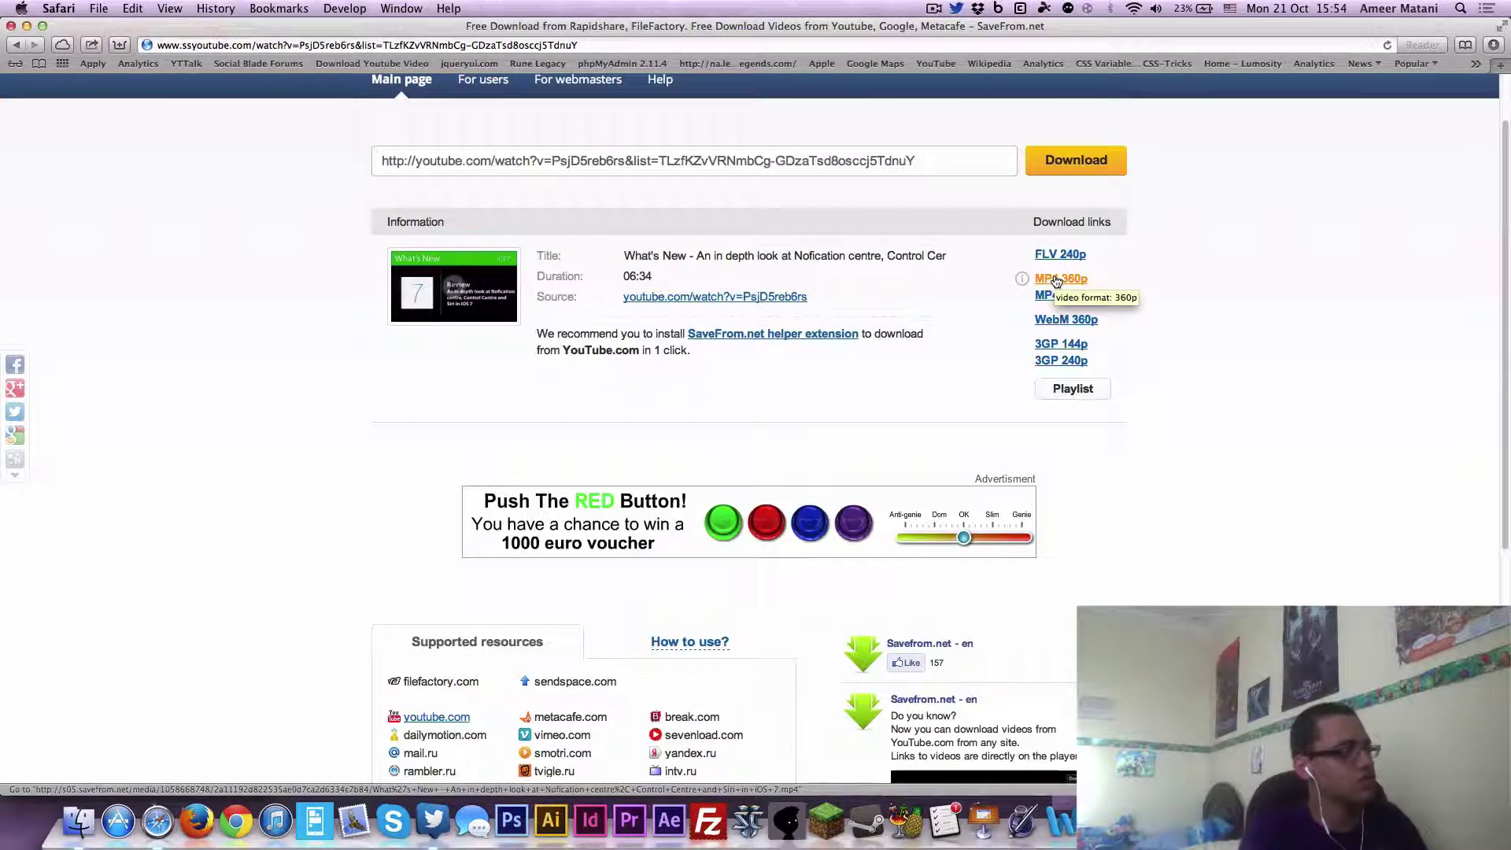
- Download the MP4 360p version and confirm the 18.2 MB file is downloading
click(1061, 278)
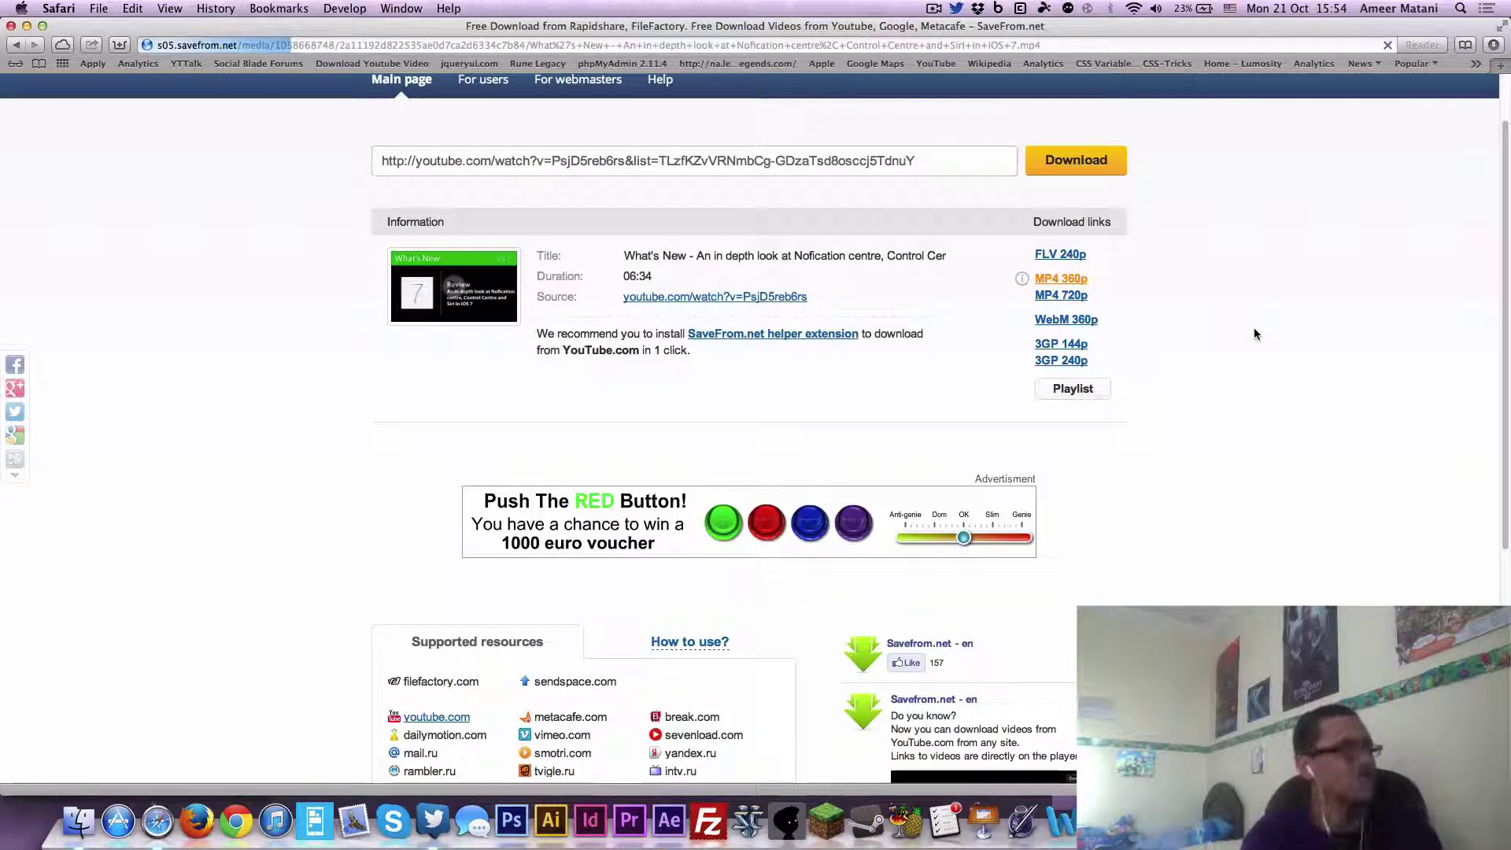
click(1493, 45)
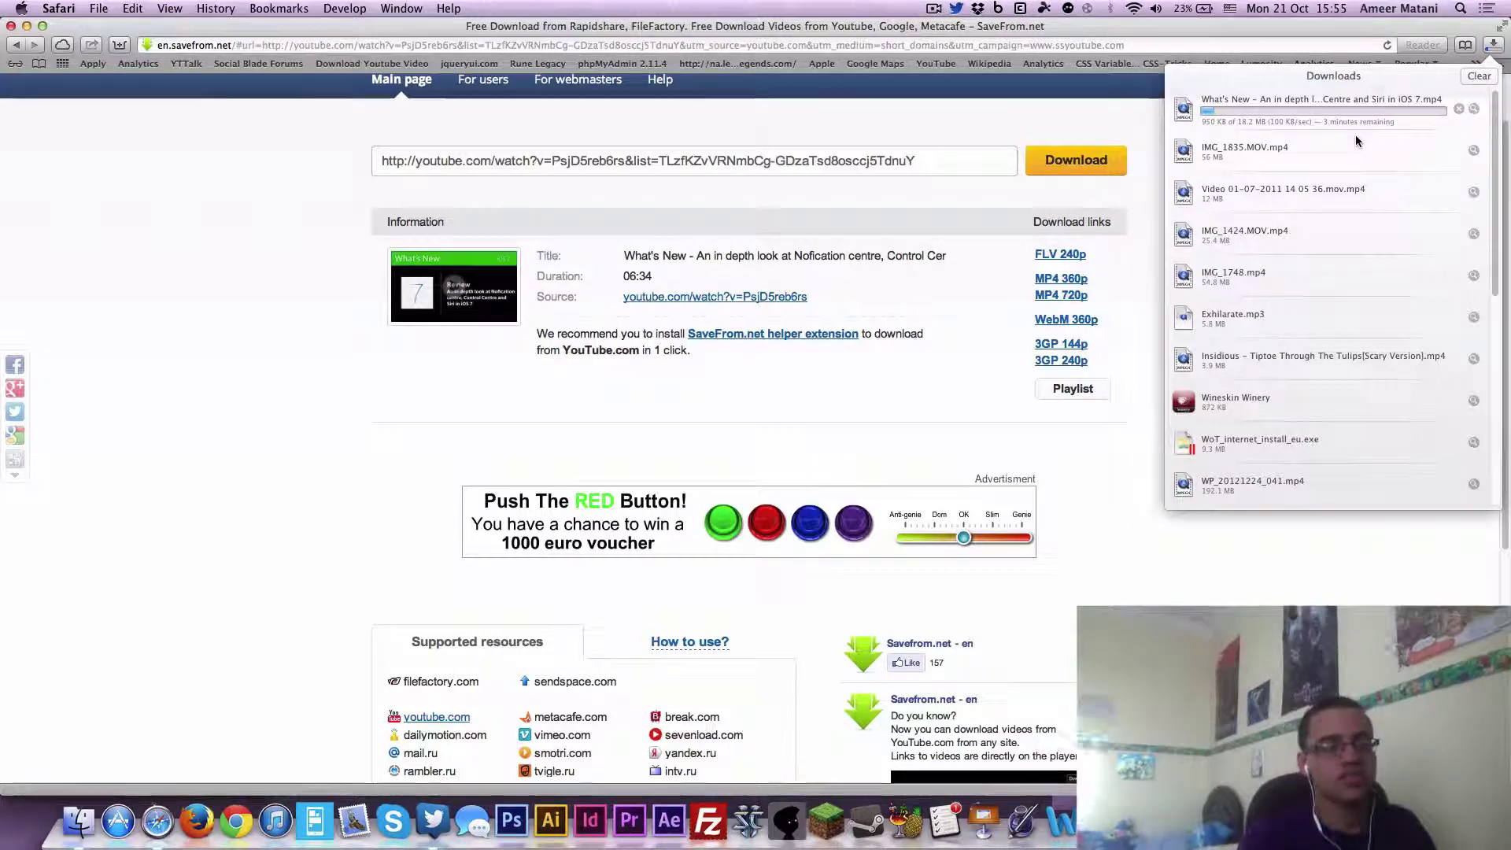
click(1105, 135)
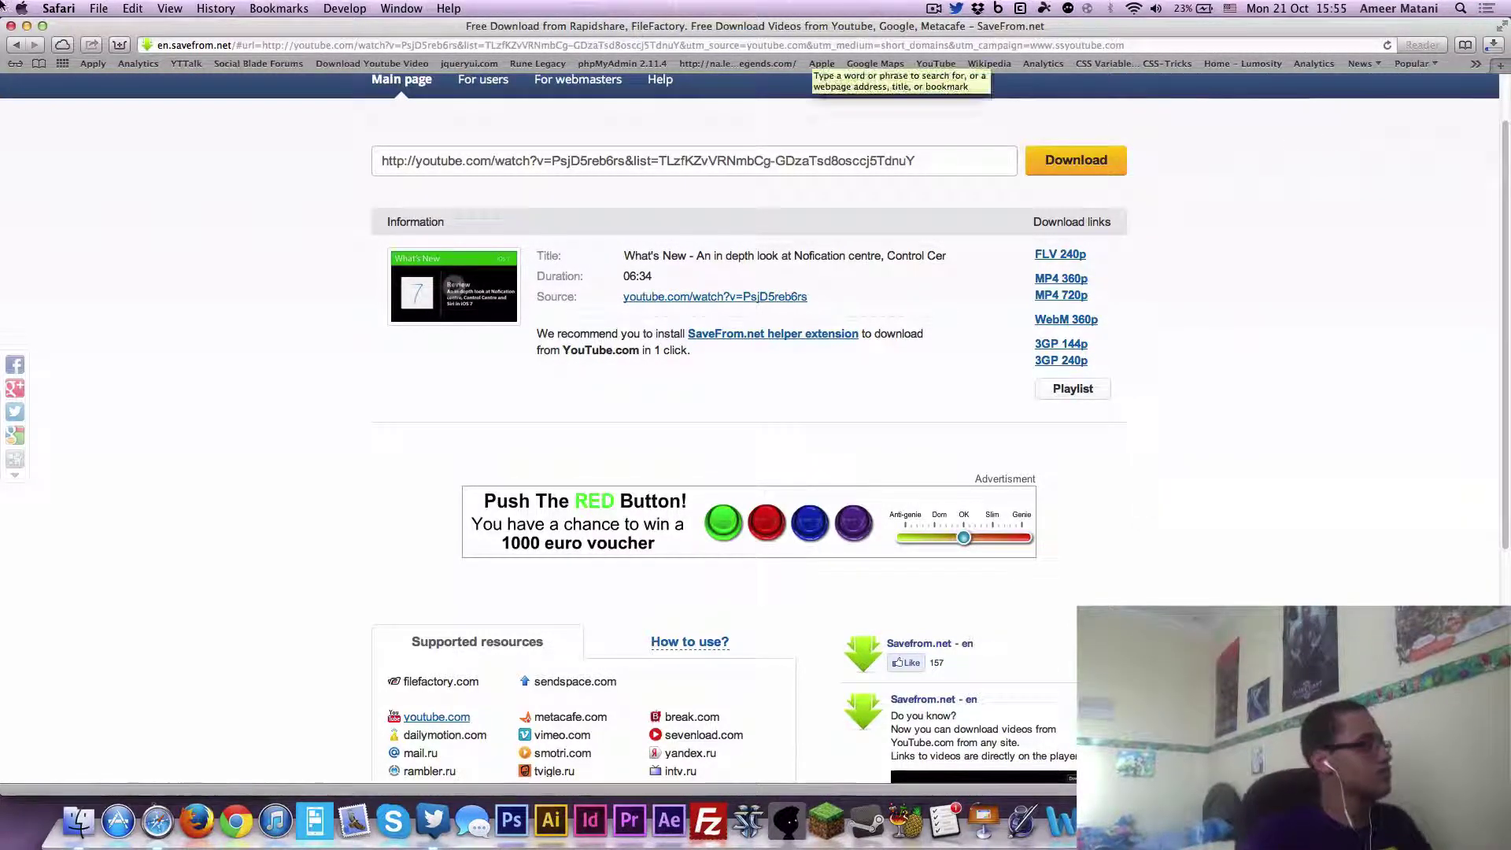
- Show and close the bookmarks collection, declining to resend the SaveFrom.net form
mouse_move(24, 7)
key(Escape)
key(super+alt+b)
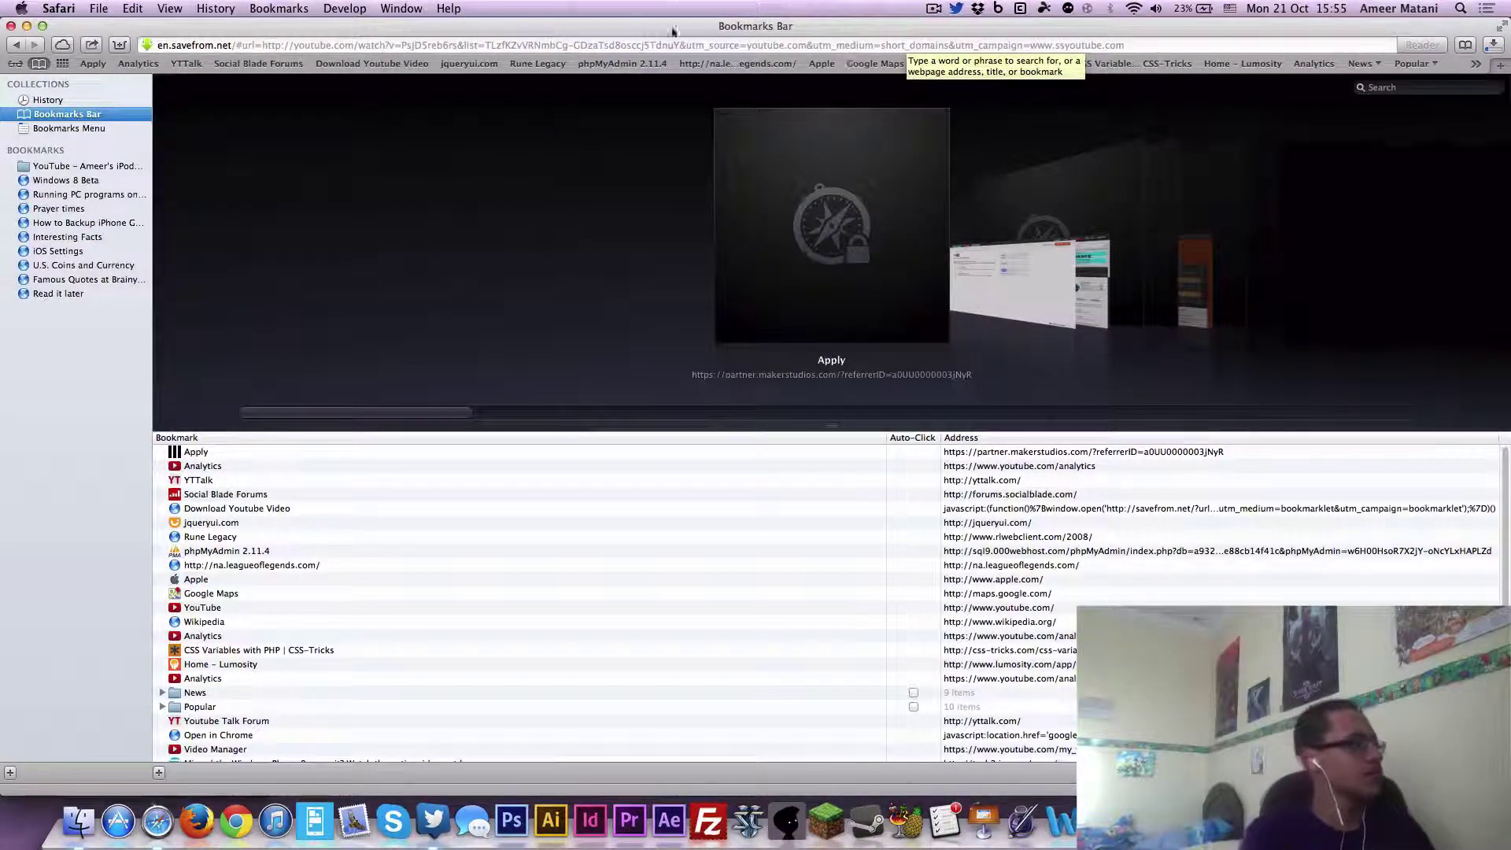
click(16, 45)
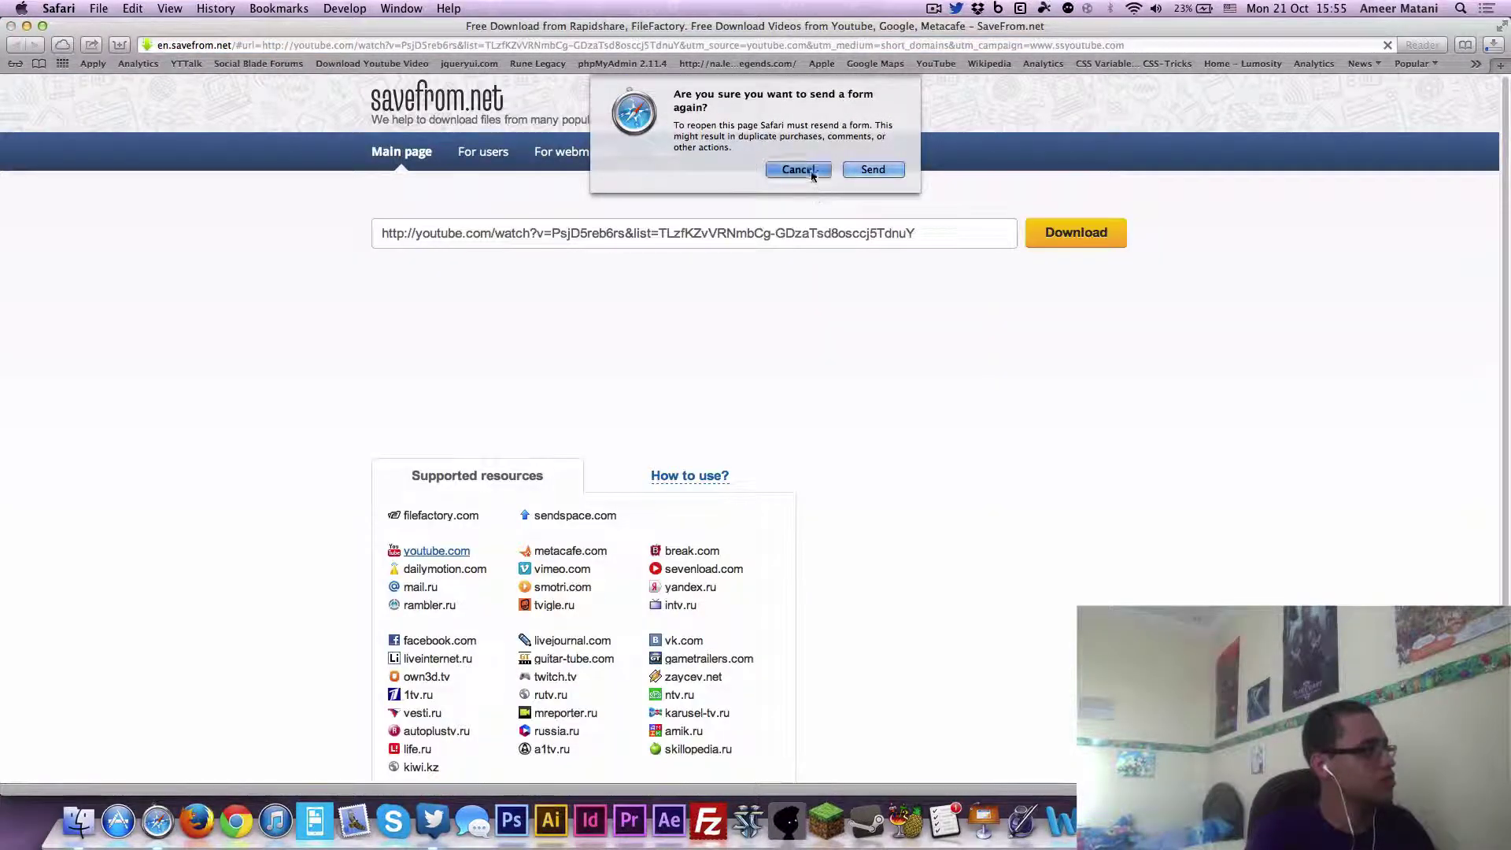
click(797, 170)
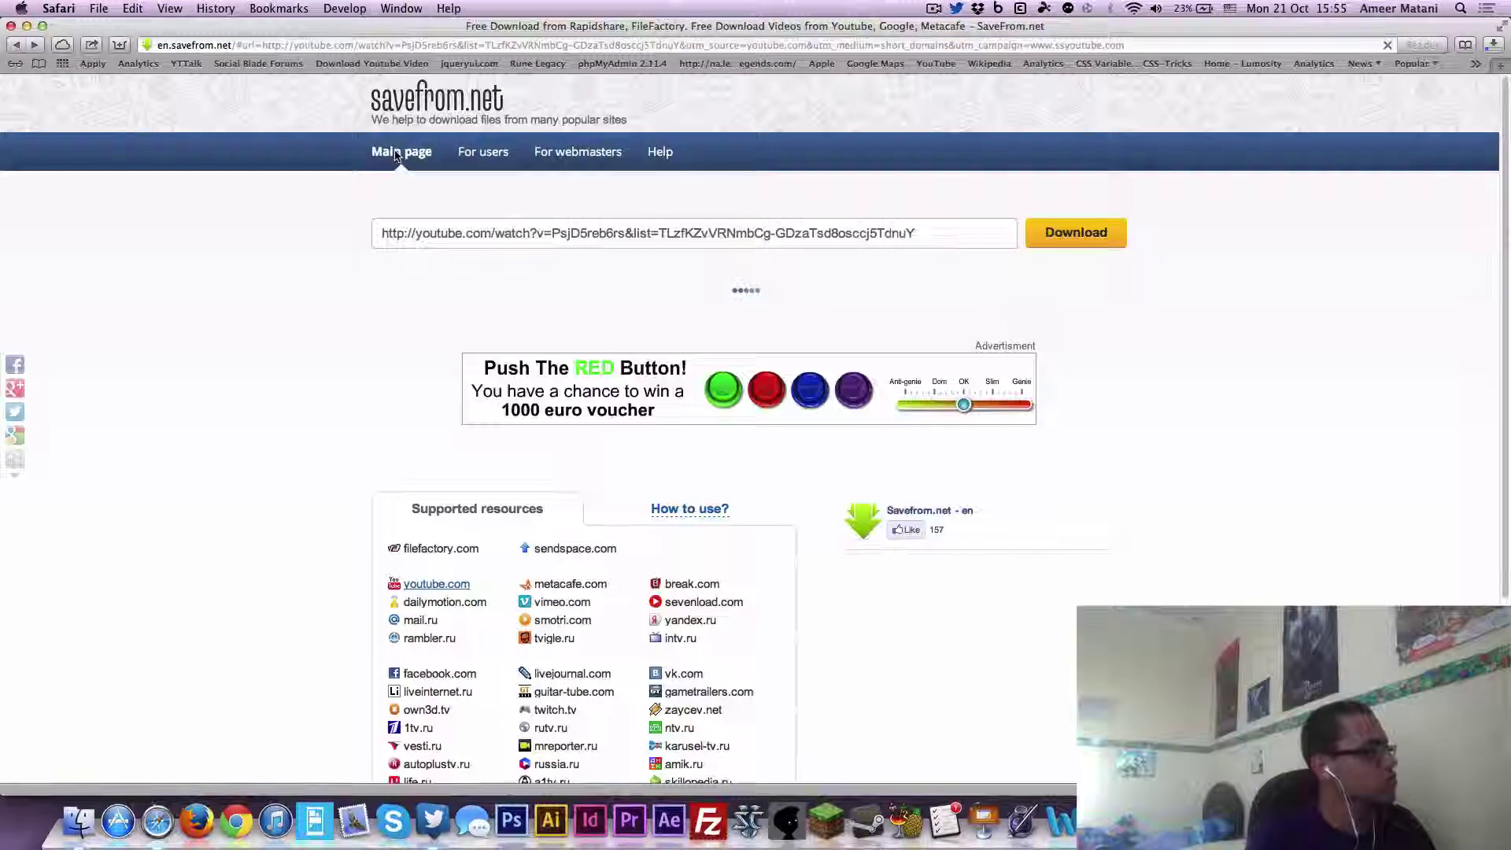
- Scroll through SaveFrom.net's Safari helper page, then go back to Top Sites
scroll(416, 278, down, 2)
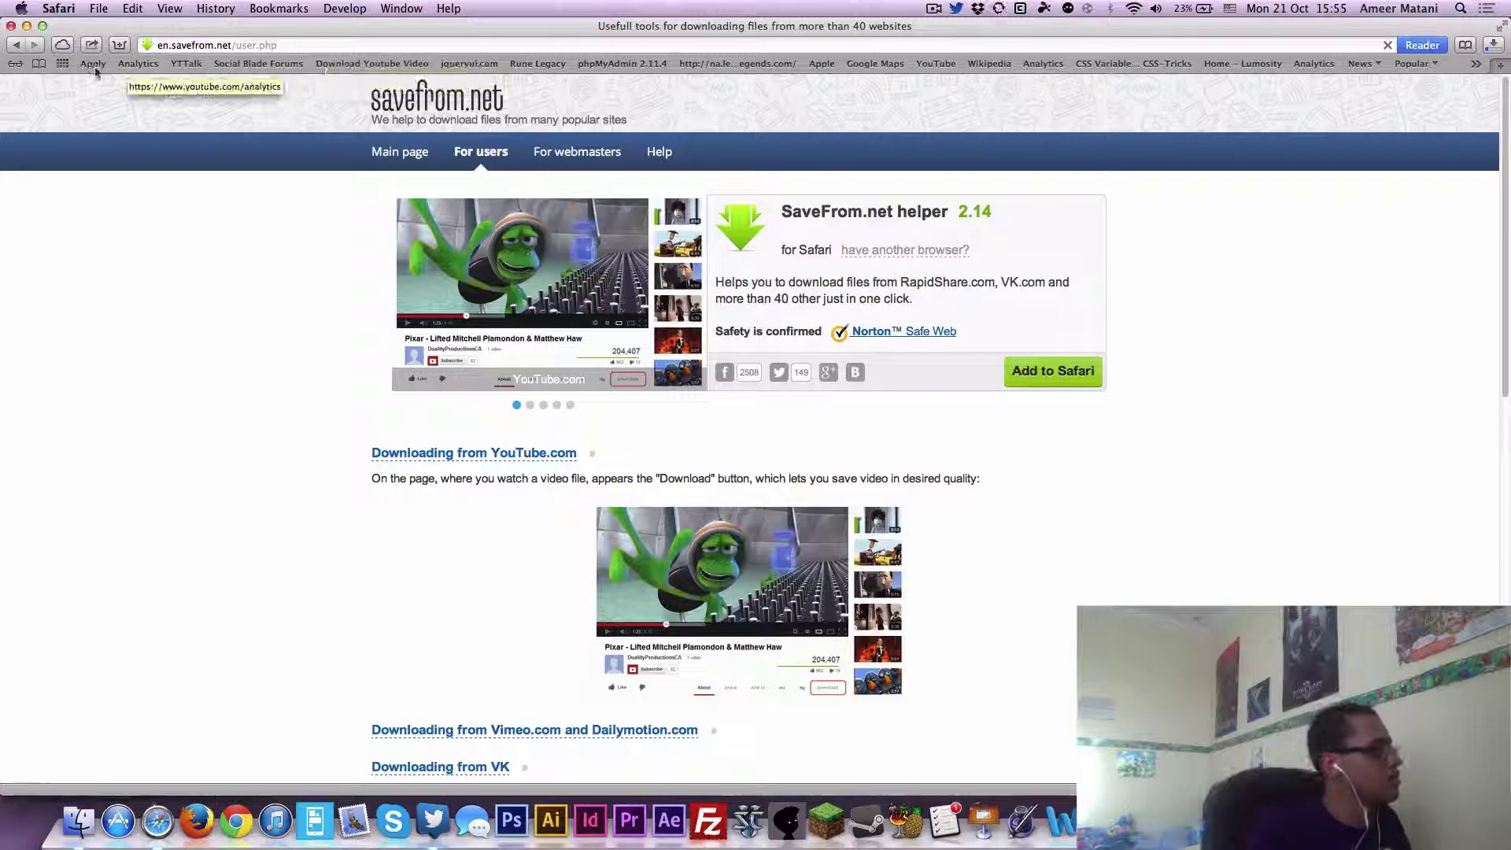
scroll(175, 184, down, 5)
scroll(179, 185, up, 5)
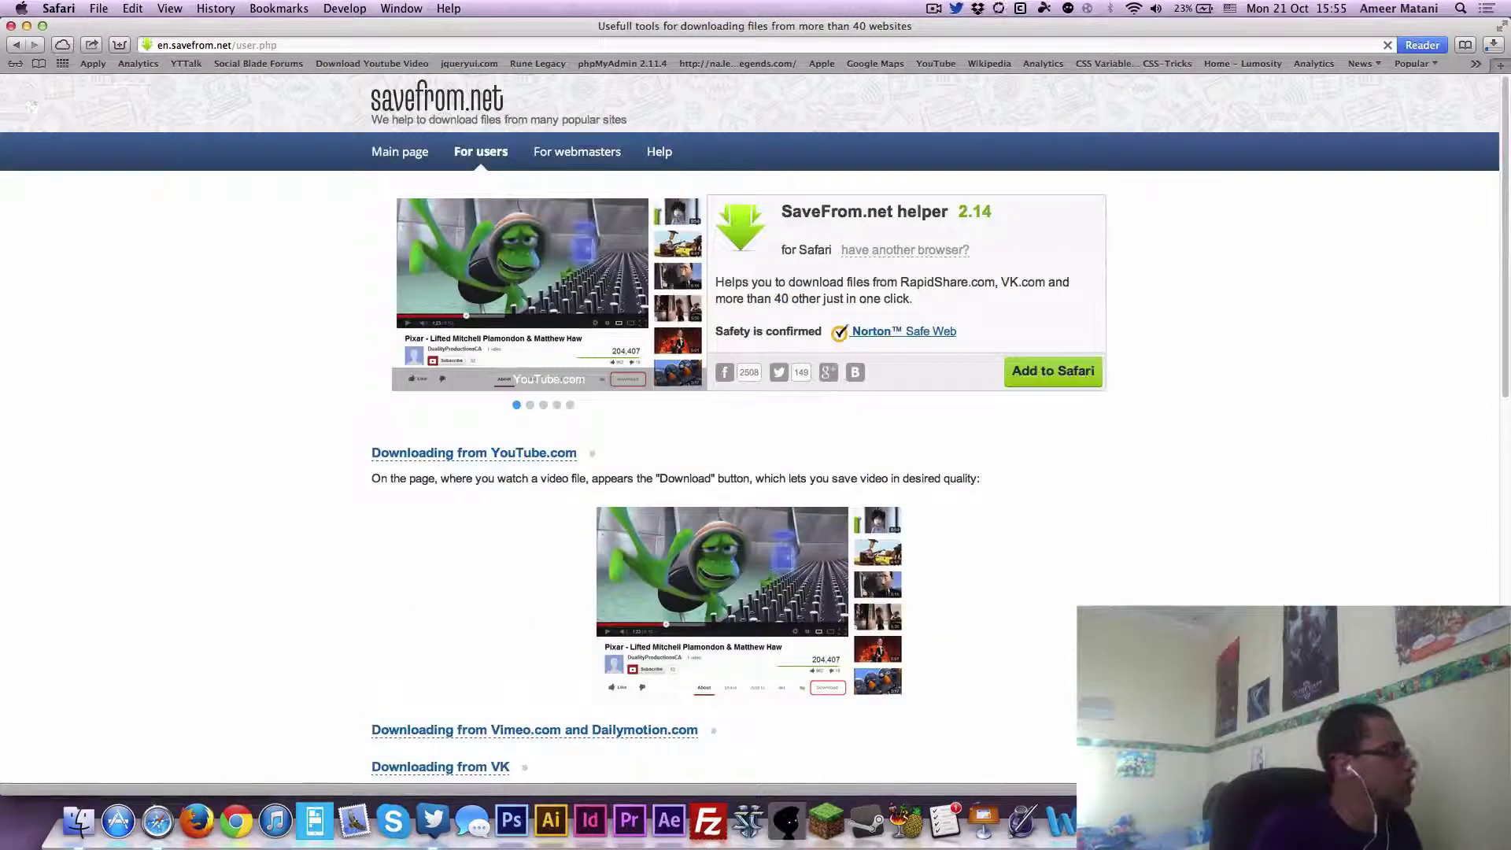
click(62, 63)
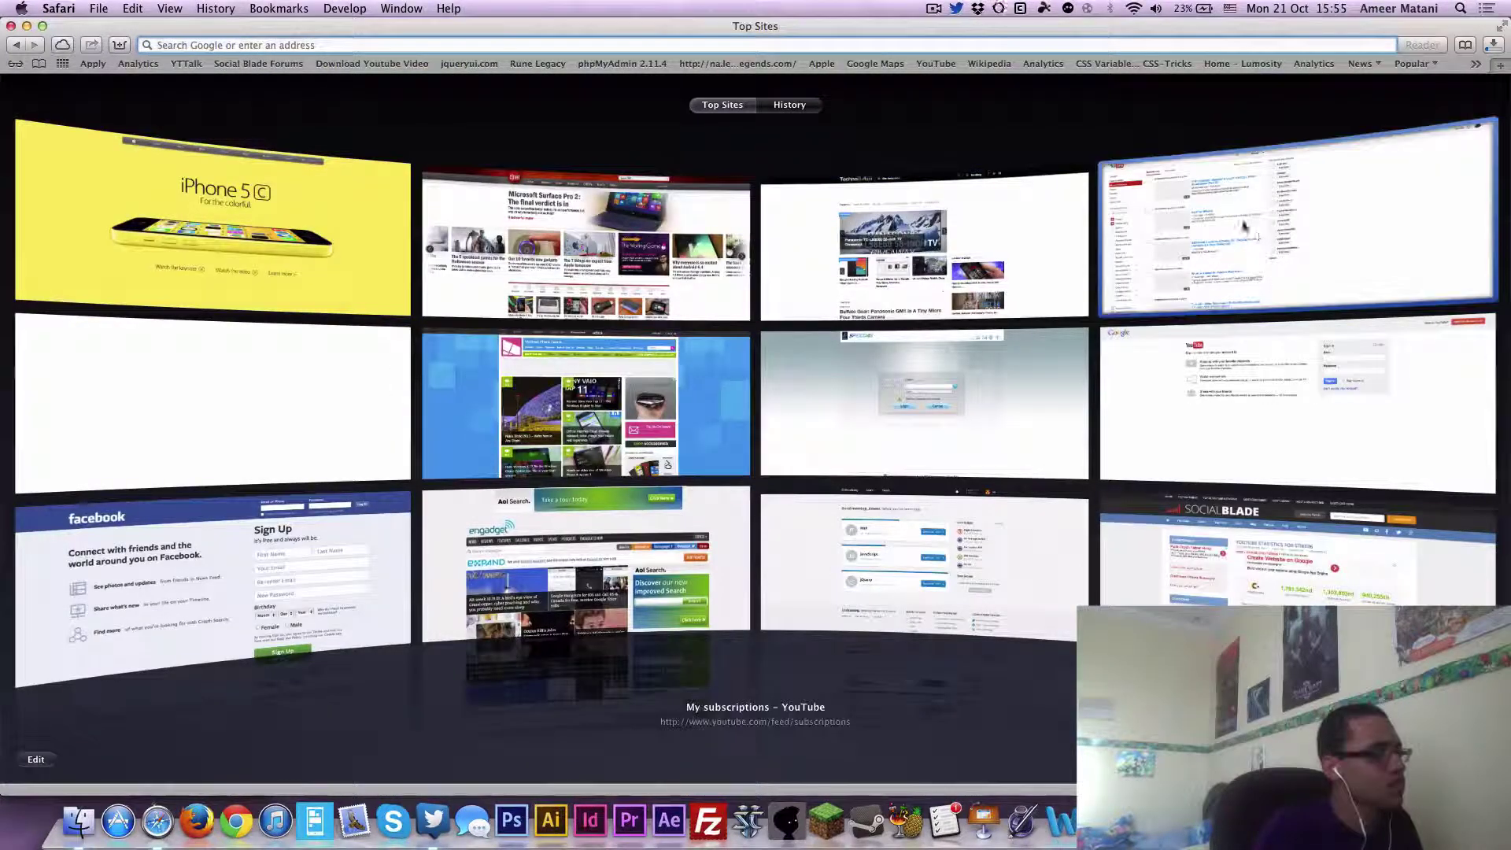
- Jump back through the history list to the iOS 7 notification centre video and pause it
click(17, 45)
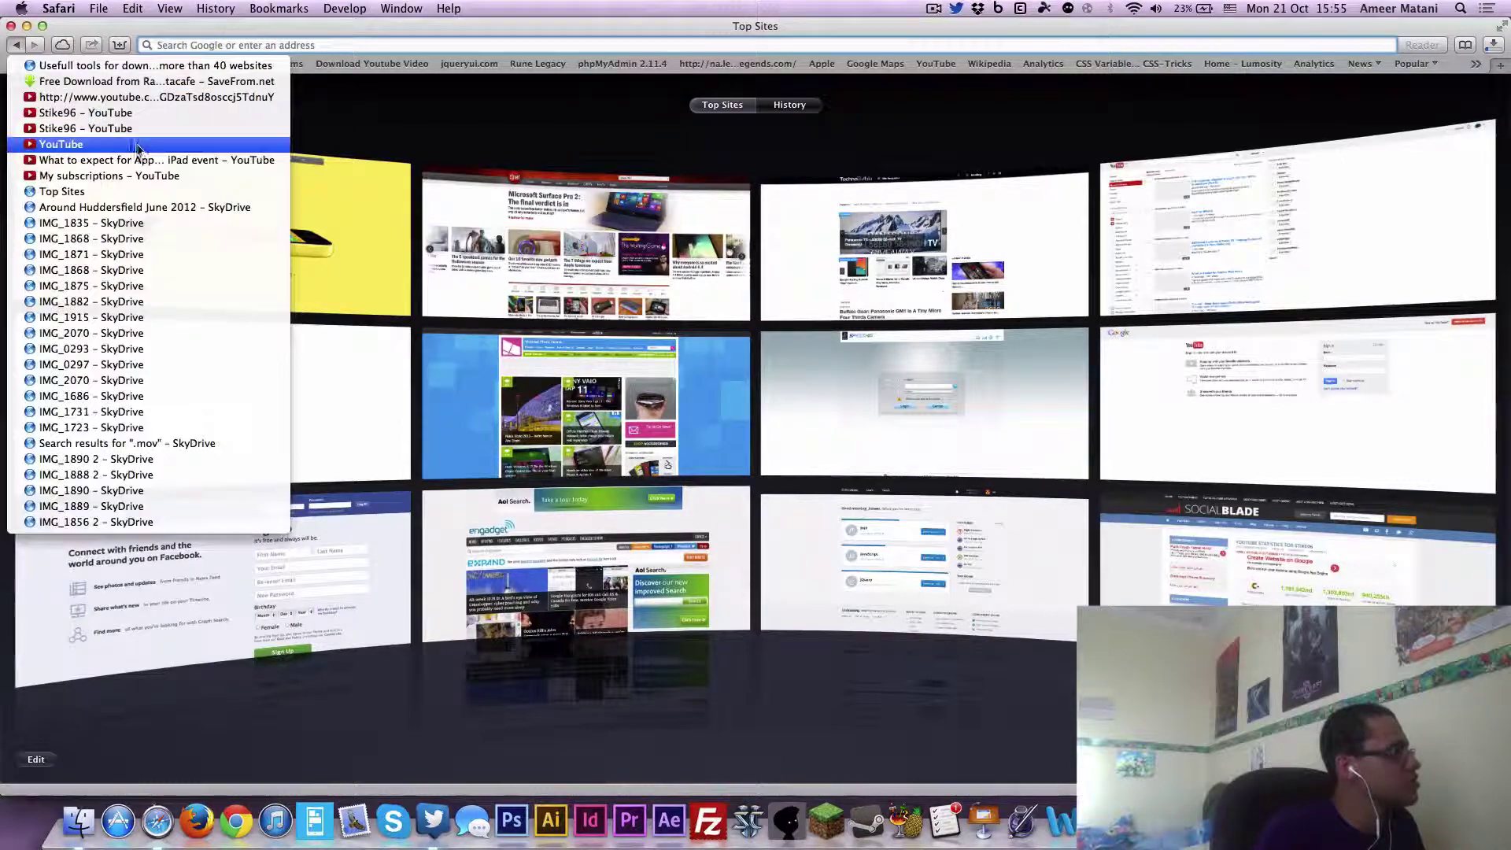
click(113, 97)
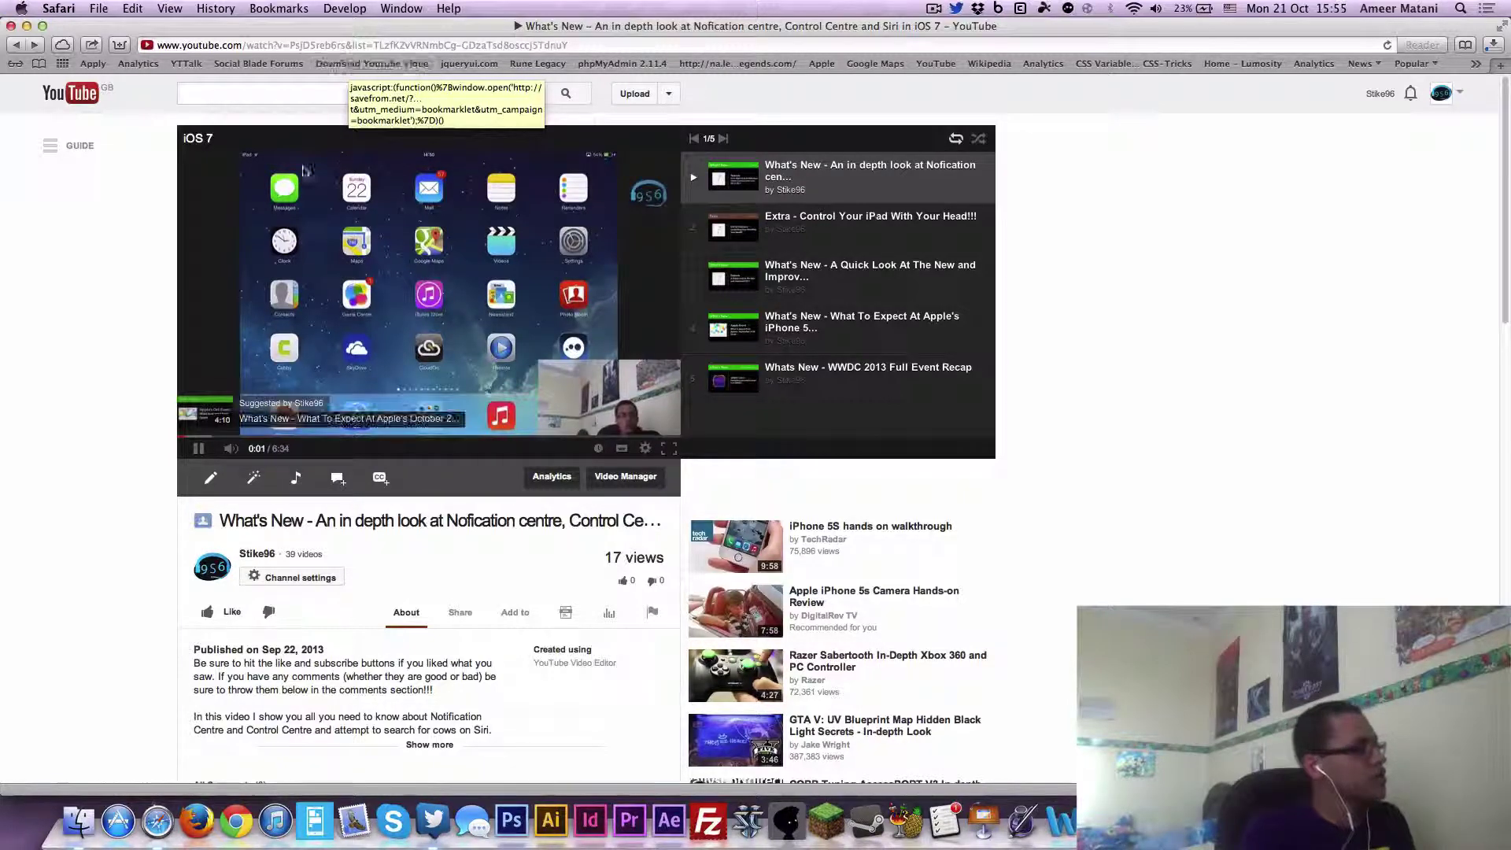
click(329, 66)
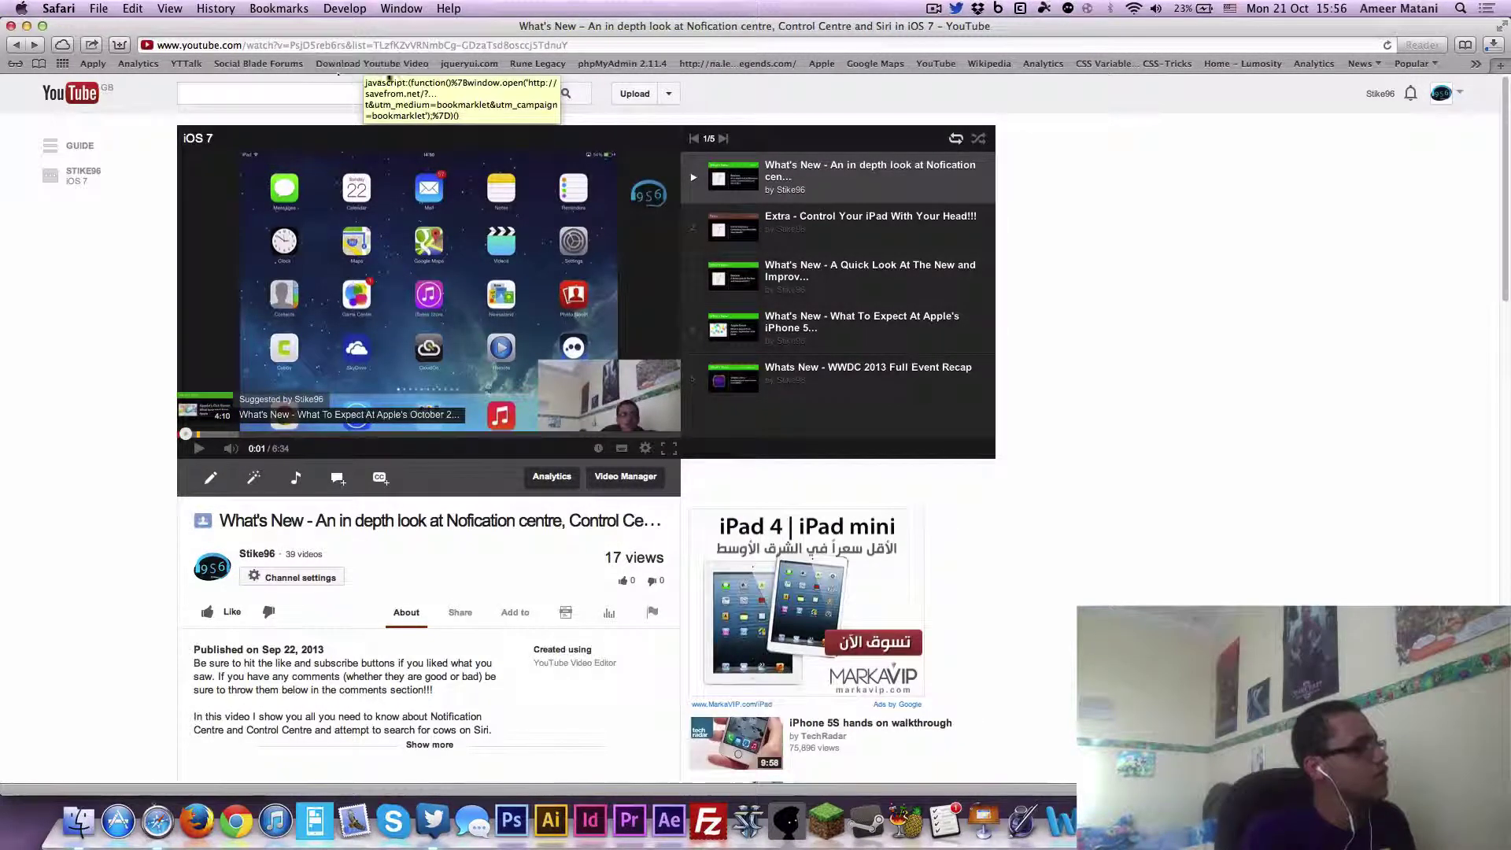
- Send the video to SaveFrom.net with the 'Download Youtube Video' bookmarklet and view its links
click(378, 65)
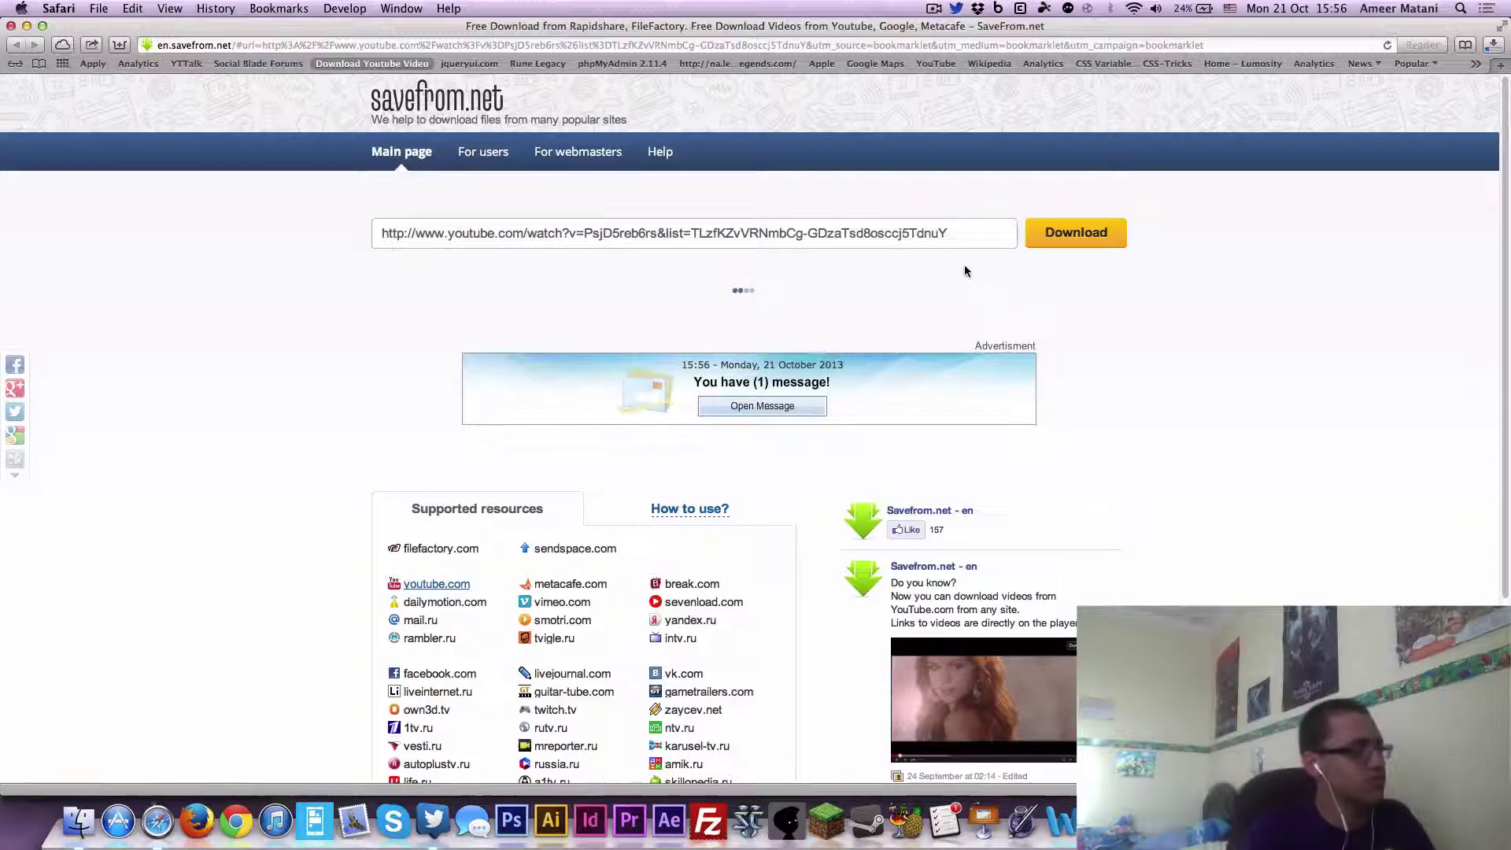
key(super+l)
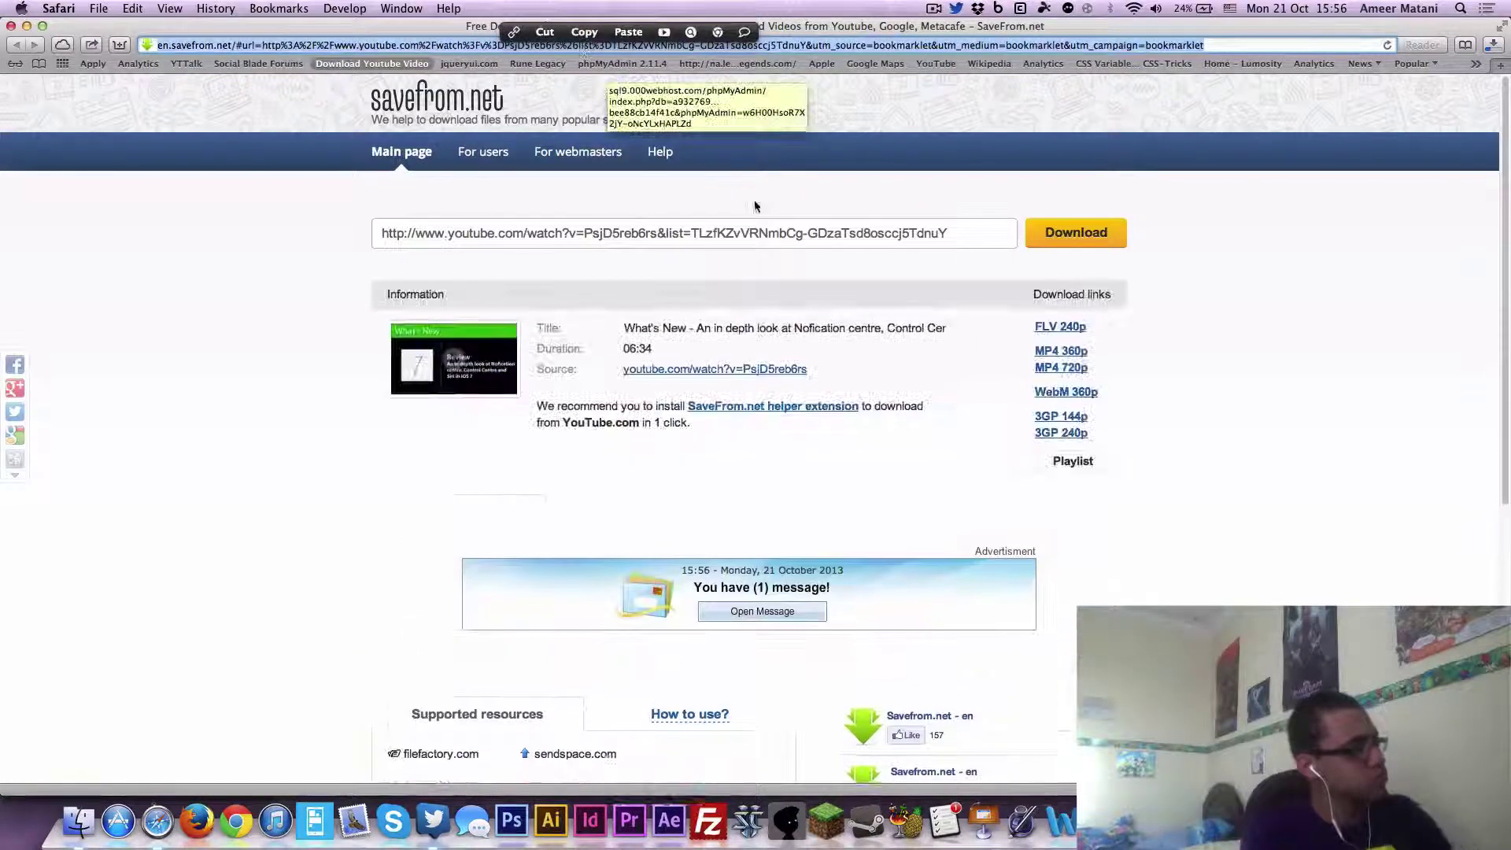
click(664, 272)
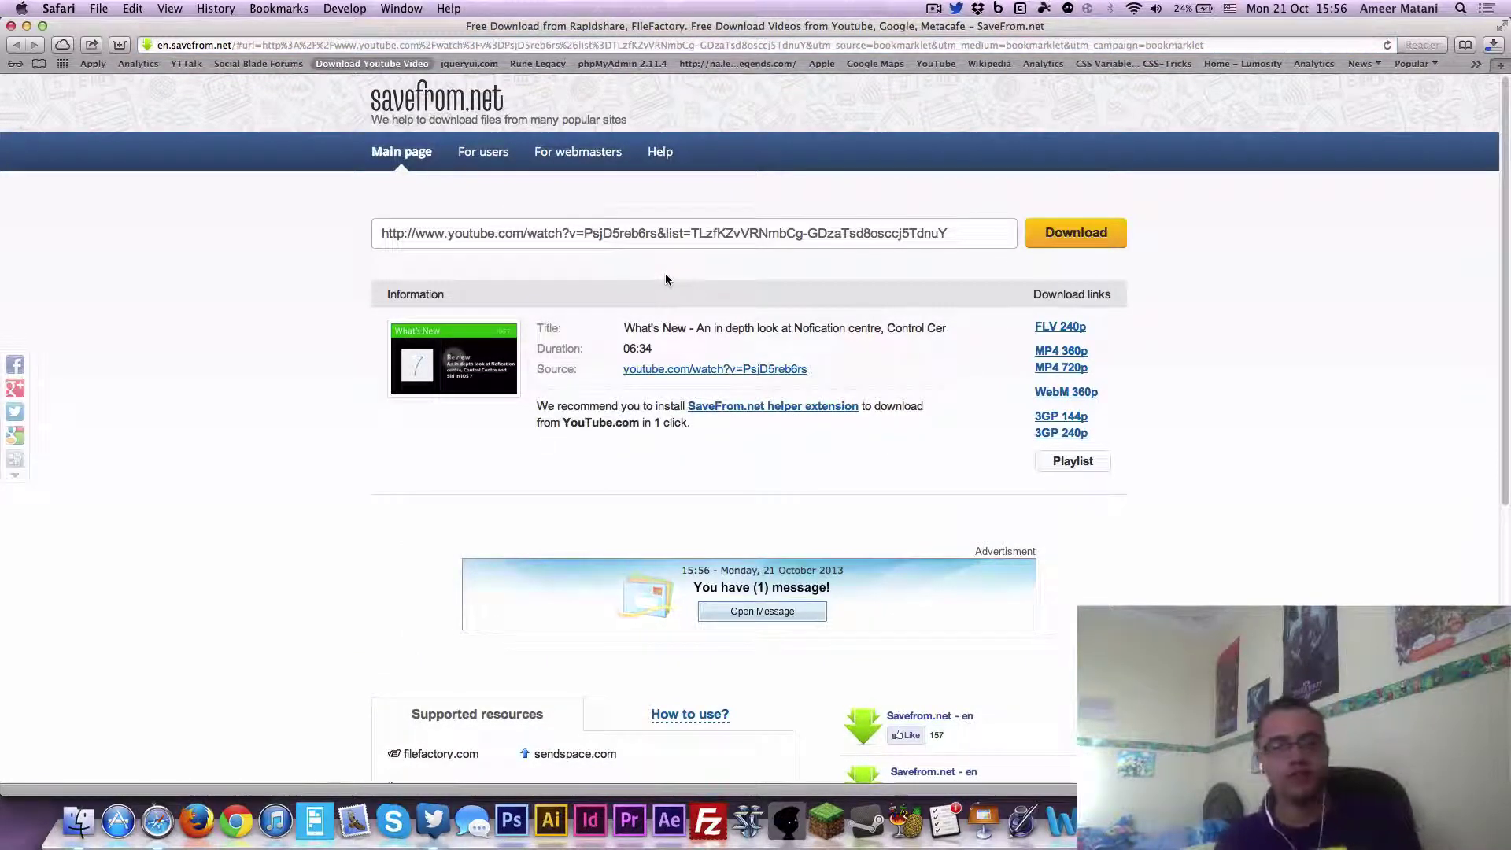